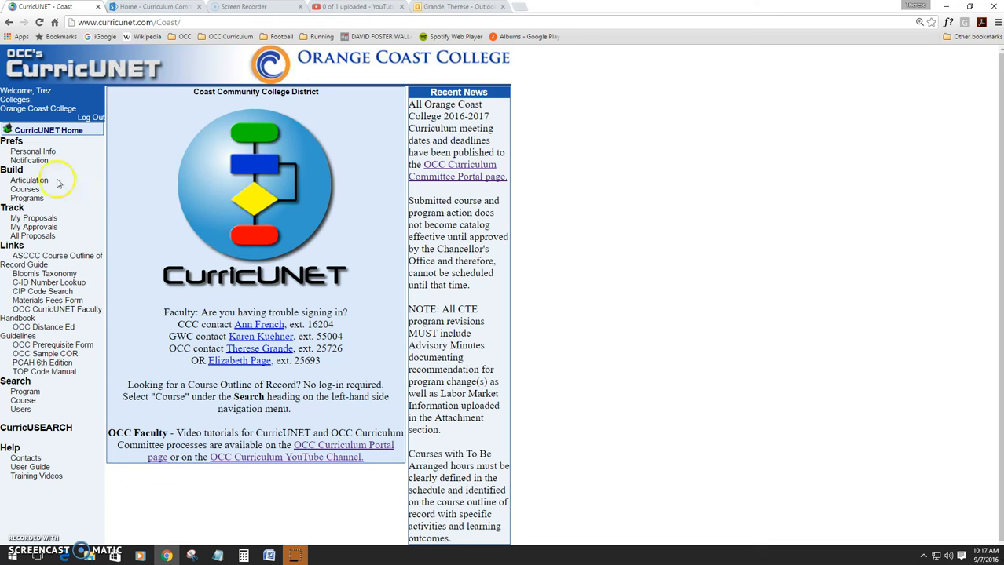
Step: Open program modification and search for Orange Coast College programs under subject ACCT
{"action": "left_click", "coordinate": [35, 201]}
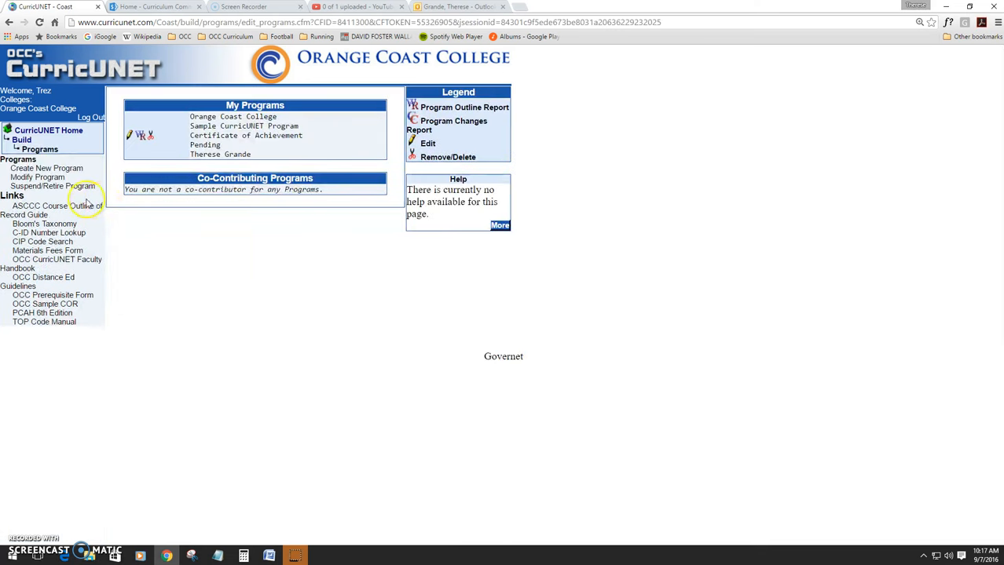
{"action": "left_click", "coordinate": [43, 179]}
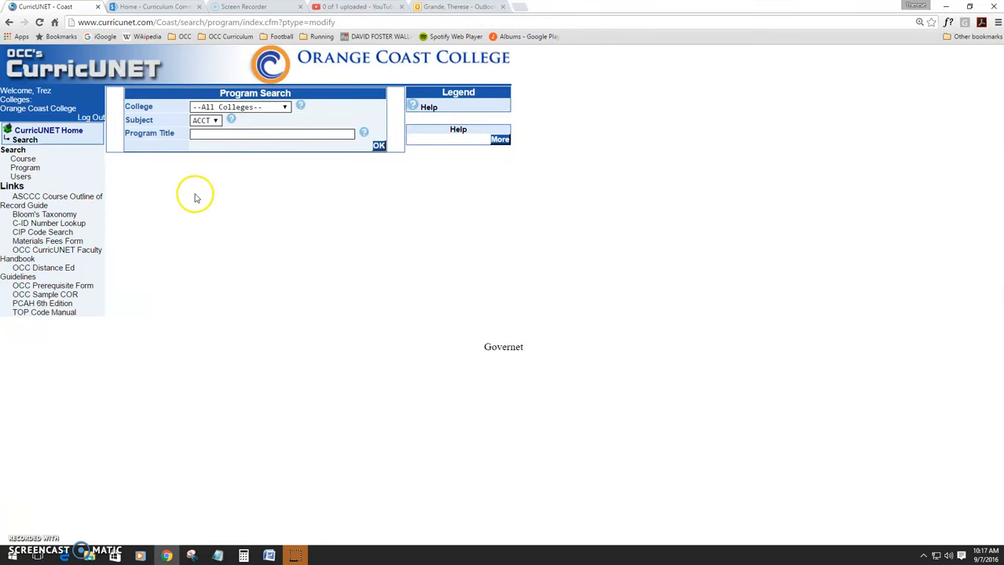
{"action": "left_click", "coordinate": [274, 108]}
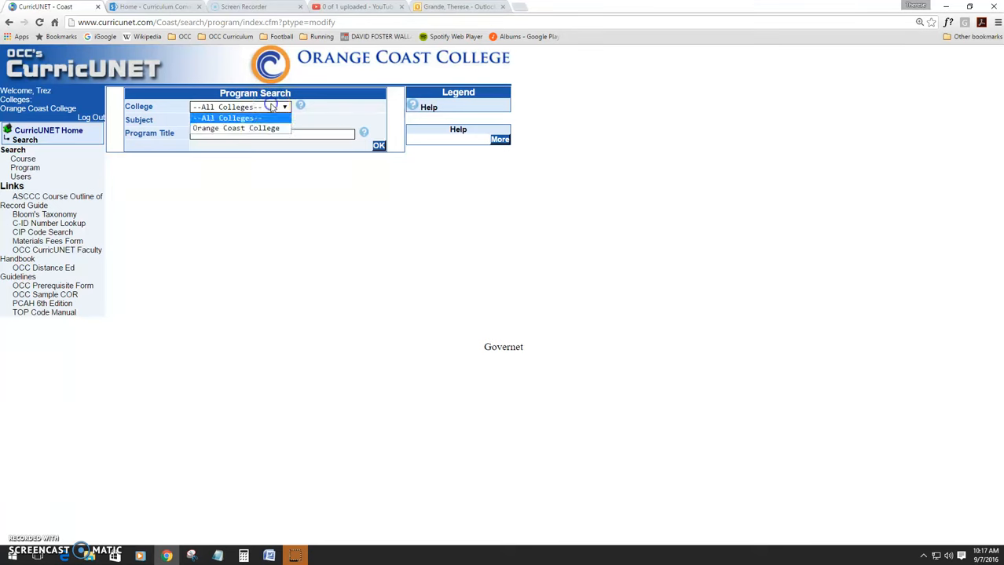
{"action": "left_click", "coordinate": [213, 129]}
{"action": "left_click", "coordinate": [211, 120]}
{"action": "left_click", "coordinate": [210, 131]}
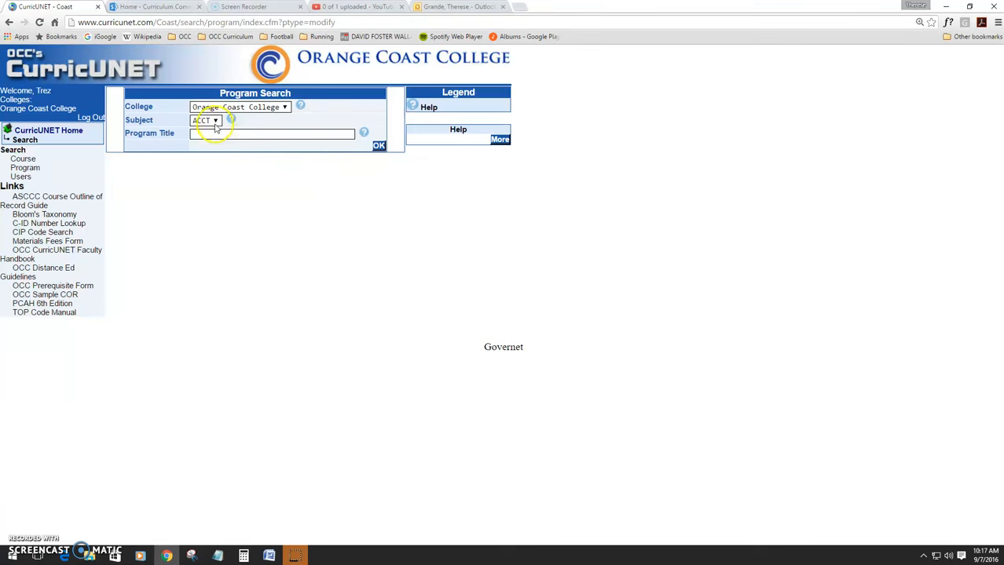
{"action": "left_click", "coordinate": [279, 157]}
{"action": "left_click", "coordinate": [379, 147]}
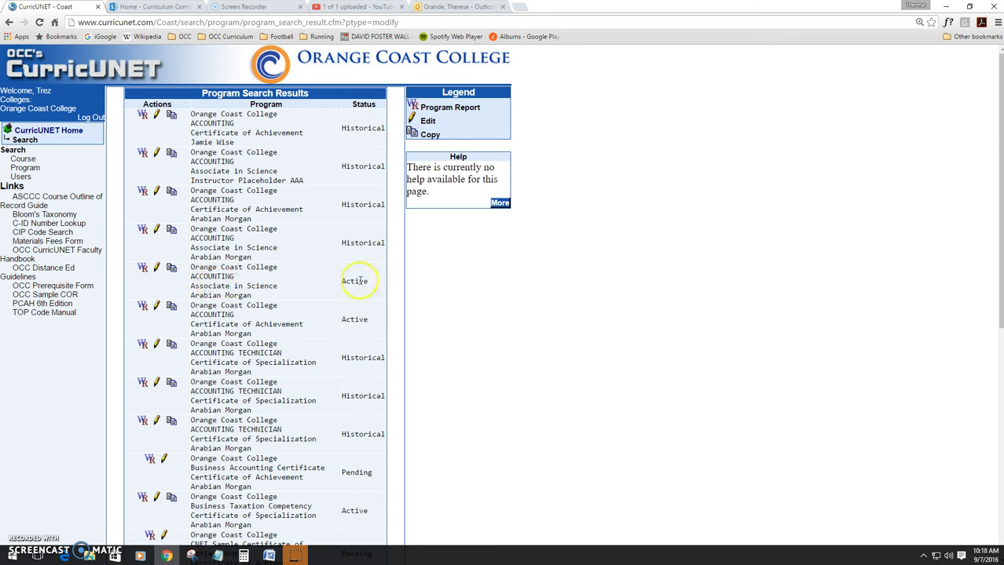
Step: Start a revision of the active Accounting Associate in Science program with proposal type OCC Program Revision (CTE)
{"action": "left_click", "coordinate": [171, 268]}
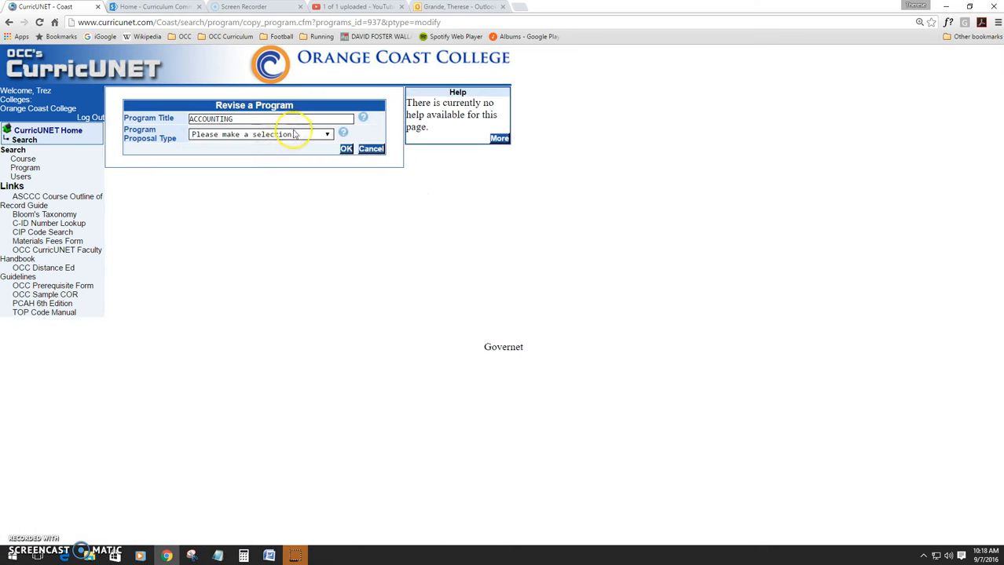
{"action": "left_click", "coordinate": [295, 135]}
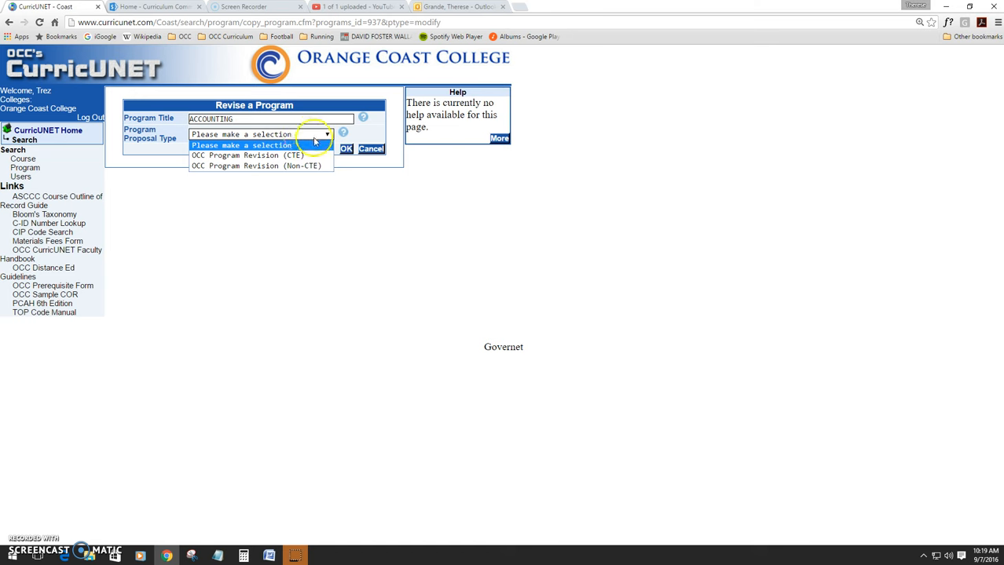
{"action": "left_click", "coordinate": [319, 157]}
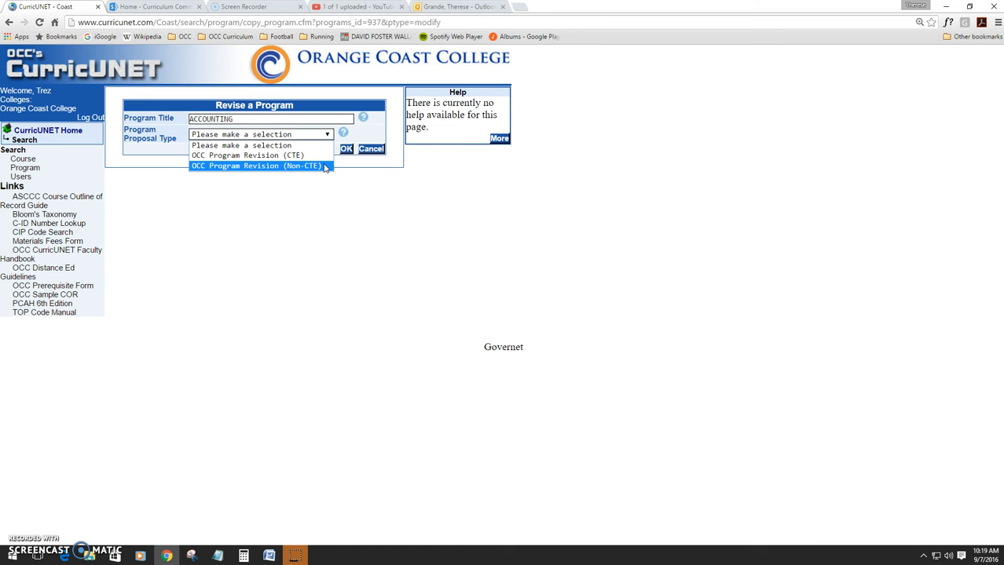
{"action": "left_click", "coordinate": [315, 156]}
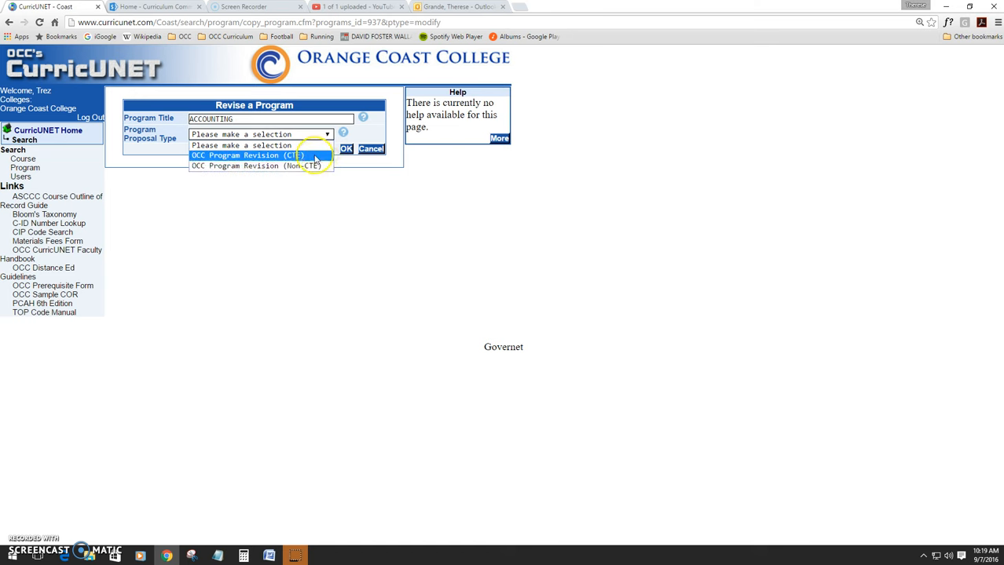
{"action": "left_click", "coordinate": [312, 156]}
{"action": "left_click", "coordinate": [346, 149]}
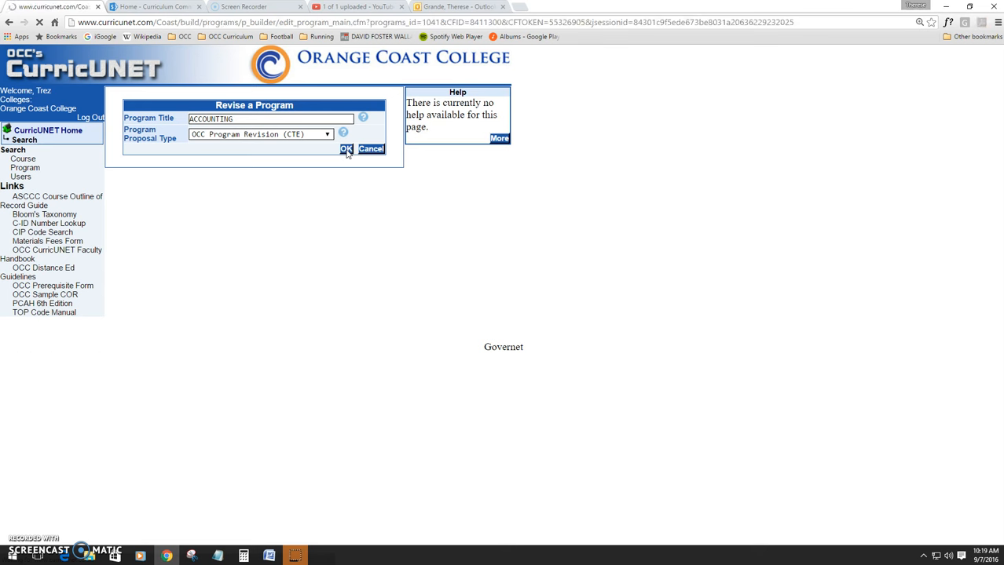
Step: In the Cover section, replace the proposal justification with 'Removing ACCT 101 per advisory committe recommendation.' and finish the section
{"action": "left_click", "coordinate": [426, 152]}
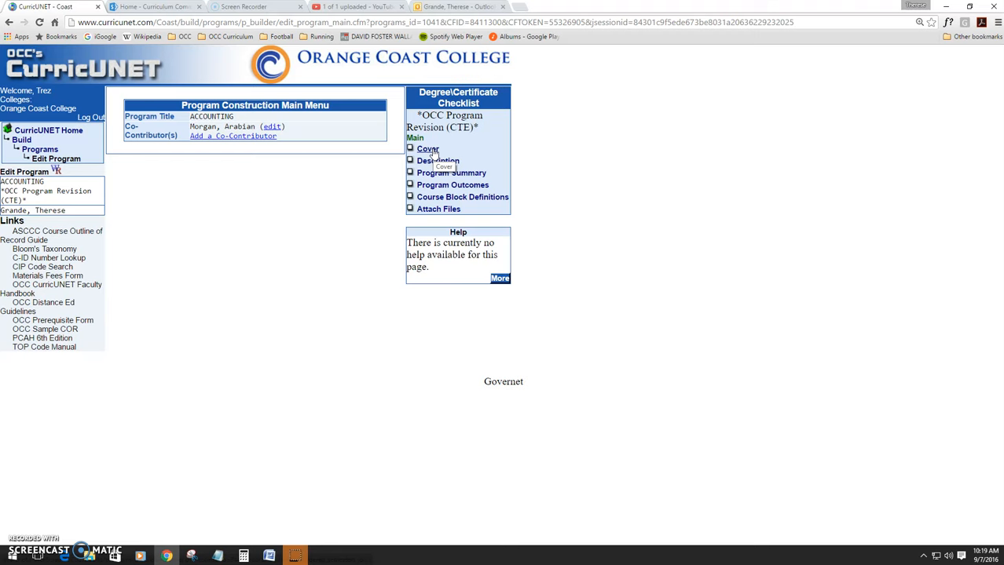
{"action": "left_click", "coordinate": [433, 150]}
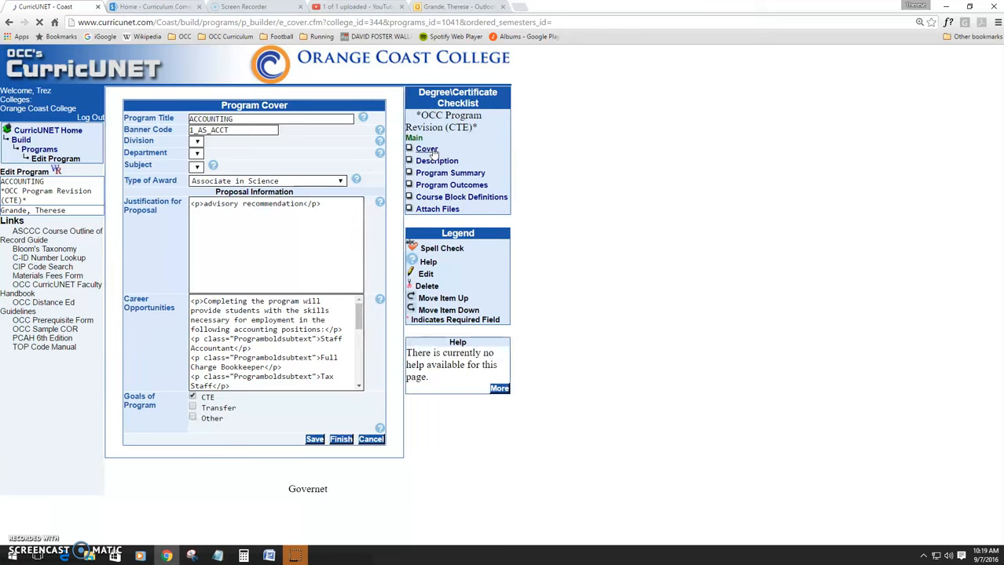
{"action": "scroll", "coordinate": [291, 278], "scroll_direction": "down", "scroll_amount": 1}
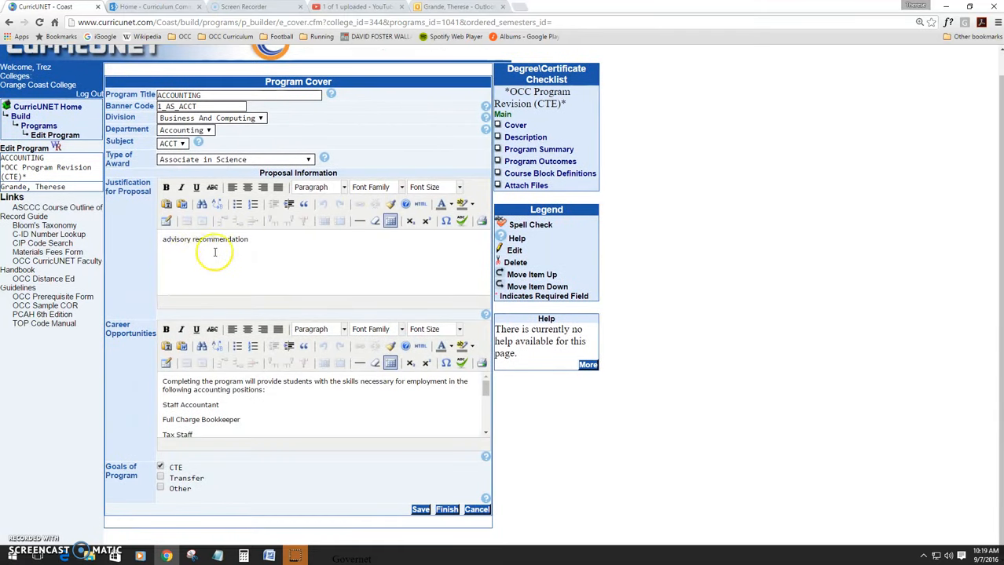
{"action": "left_click_drag", "start_coordinate": [251, 239], "coordinate": [161, 239]}
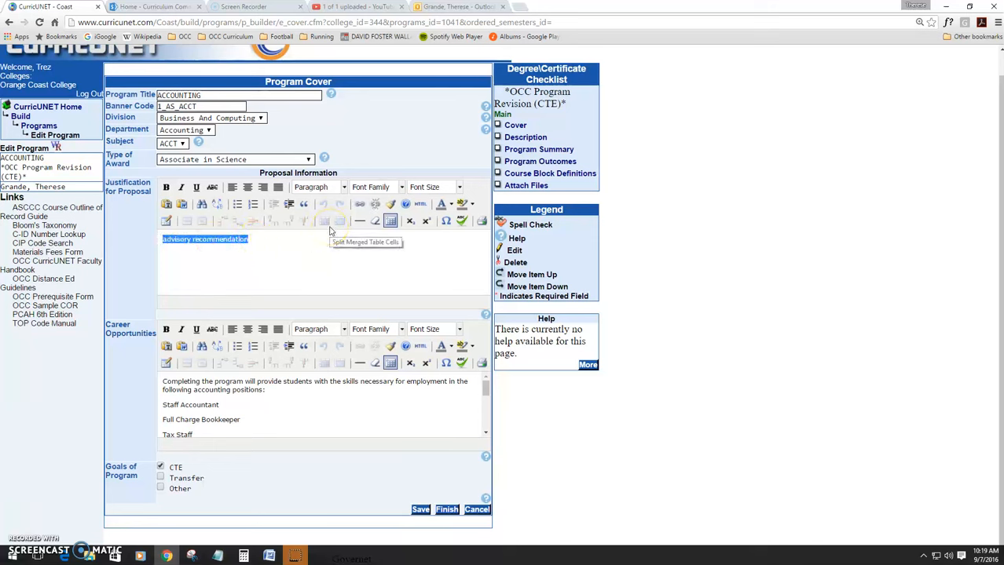
{"action": "type", "text": "Removing ACCT"}
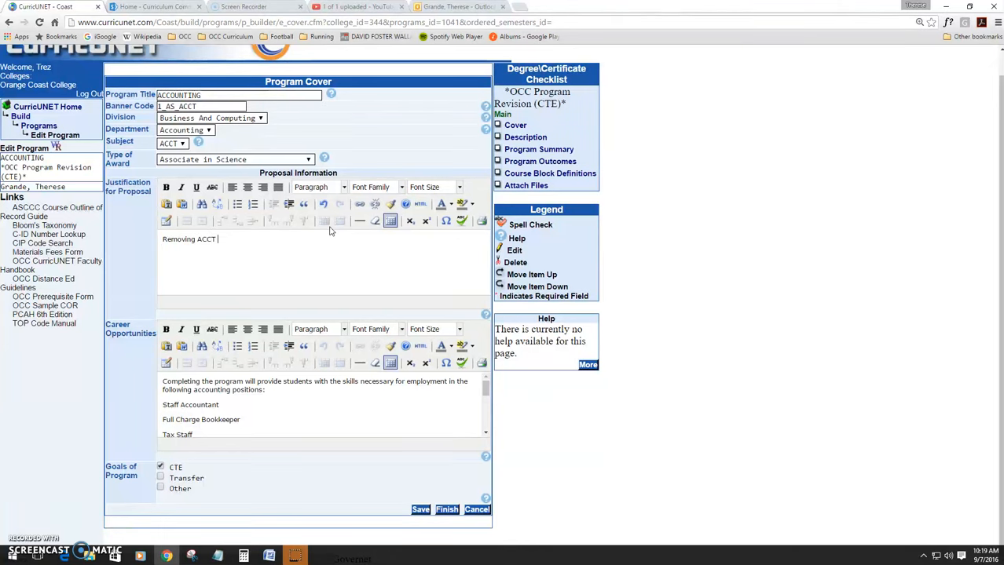
{"action": "type", "text": " 101 per advisory committe recommednat"}
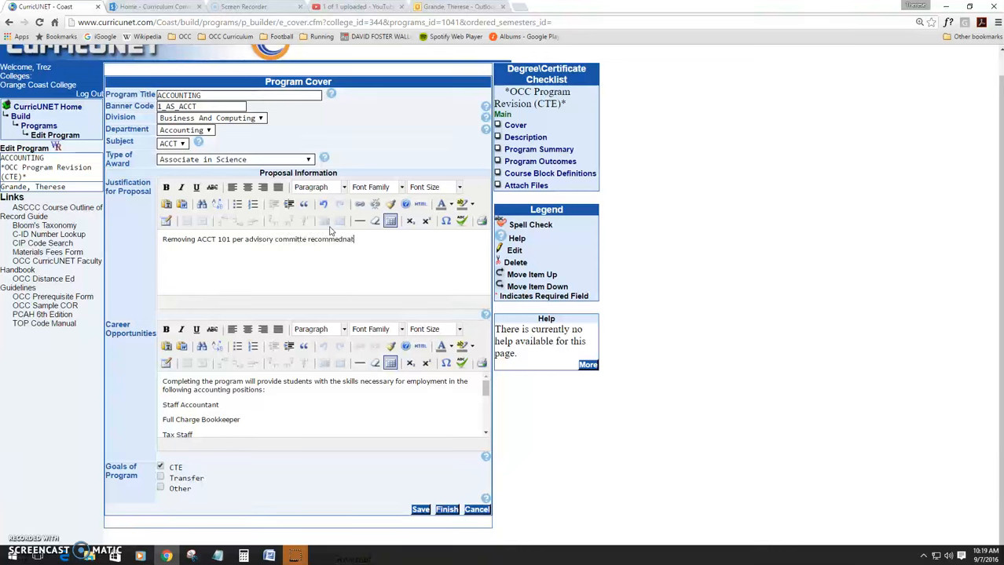
{"action": "key", "text": "BackSpace"}
{"action": "key", "text": "BackSpace"}
{"action": "key", "text": "BackSpace"}
{"action": "key", "text": "BackSpace"}
{"action": "key", "text": "BackSpace"}
{"action": "key", "text": "BackSpace"}
{"action": "key", "text": "BackSpace"}
{"action": "type", "text": "ndation."}
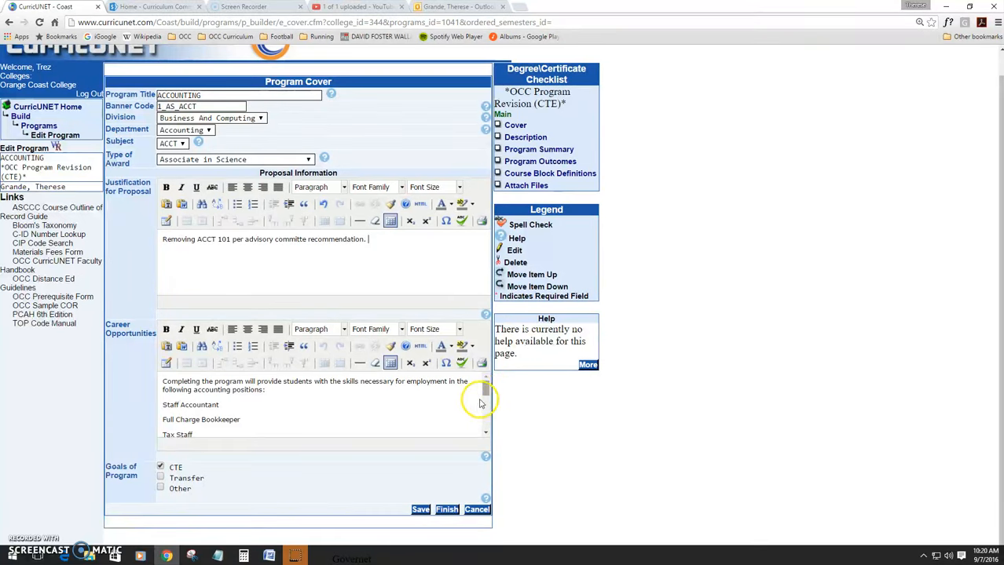
{"action": "left_click_drag", "start_coordinate": [482, 386], "coordinate": [484, 399]}
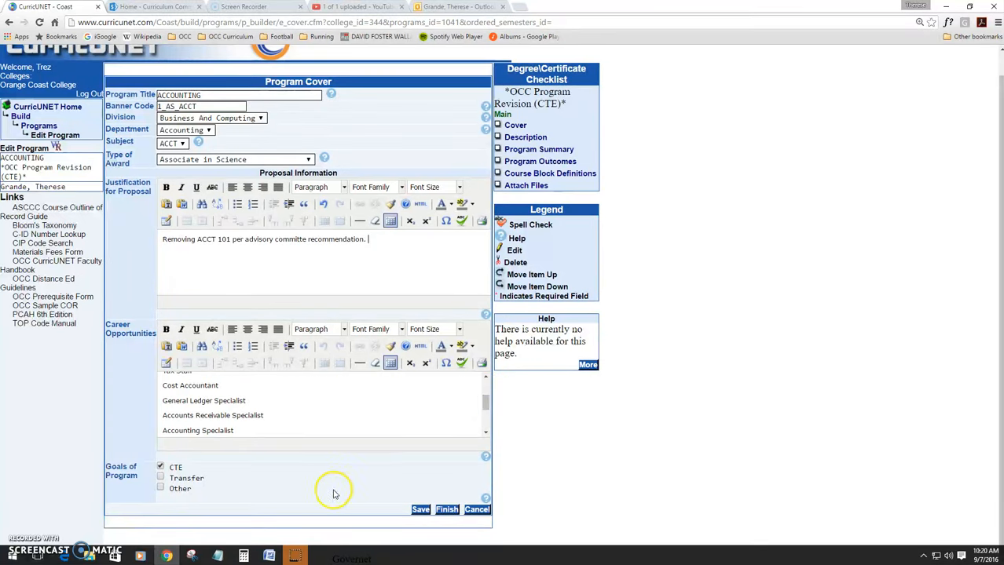
{"action": "left_click", "coordinate": [445, 510]}
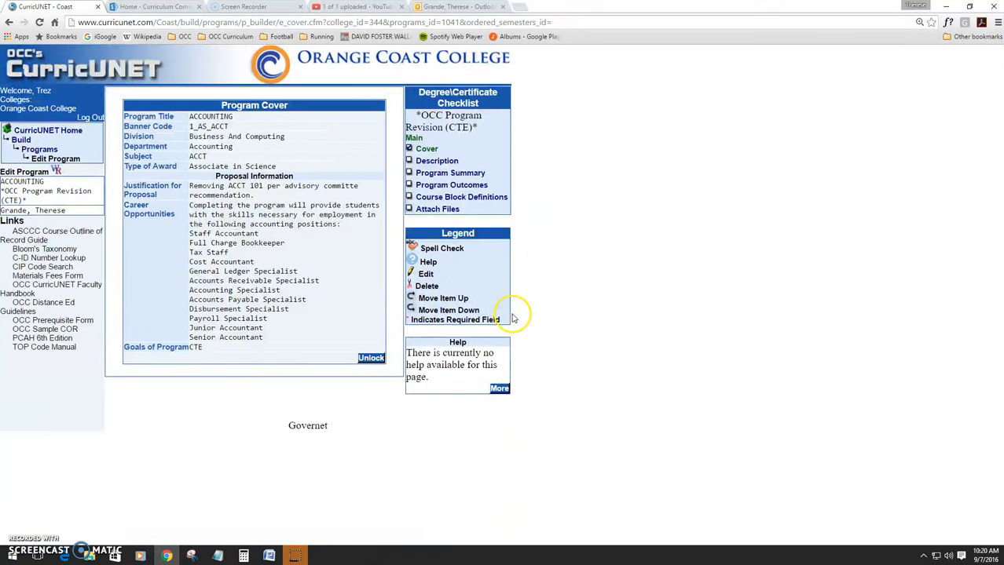
Step: Open the program Description section and finish it
{"action": "left_click", "coordinate": [439, 161]}
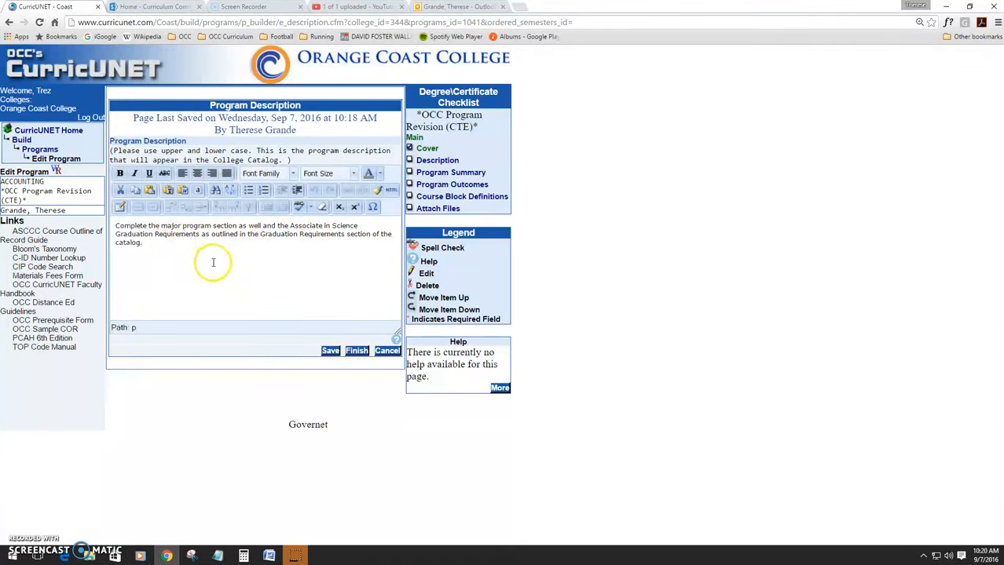
{"action": "left_click", "coordinate": [356, 350]}
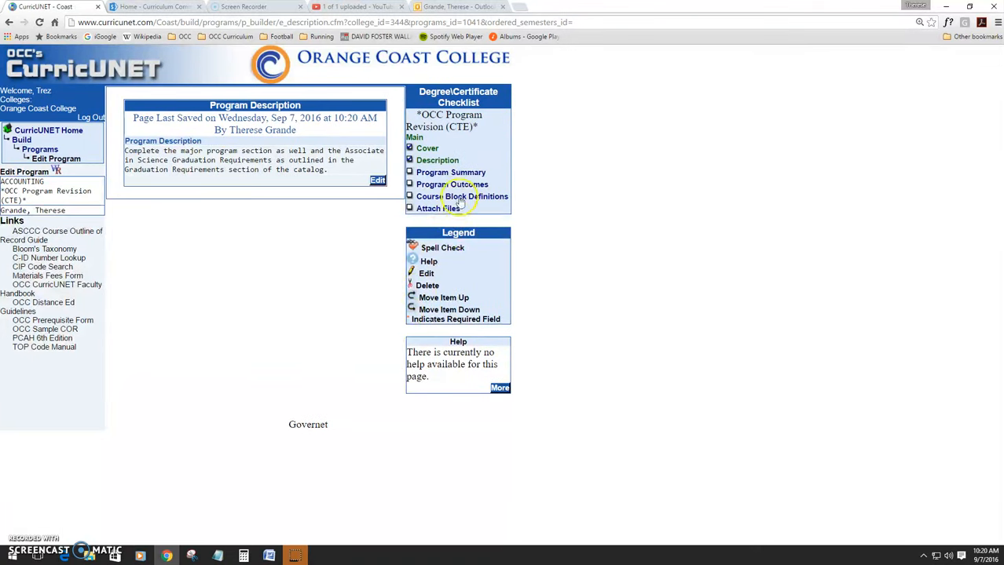
Step: Open the Program Summary section and review its units, cost and program review fields
{"action": "left_click", "coordinate": [463, 173]}
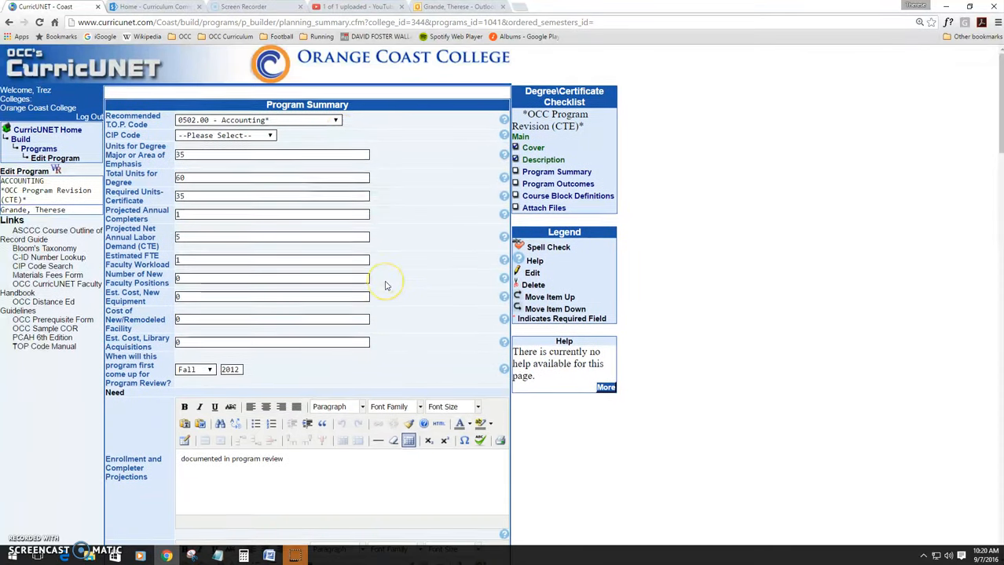
{"action": "left_click", "coordinate": [237, 200]}
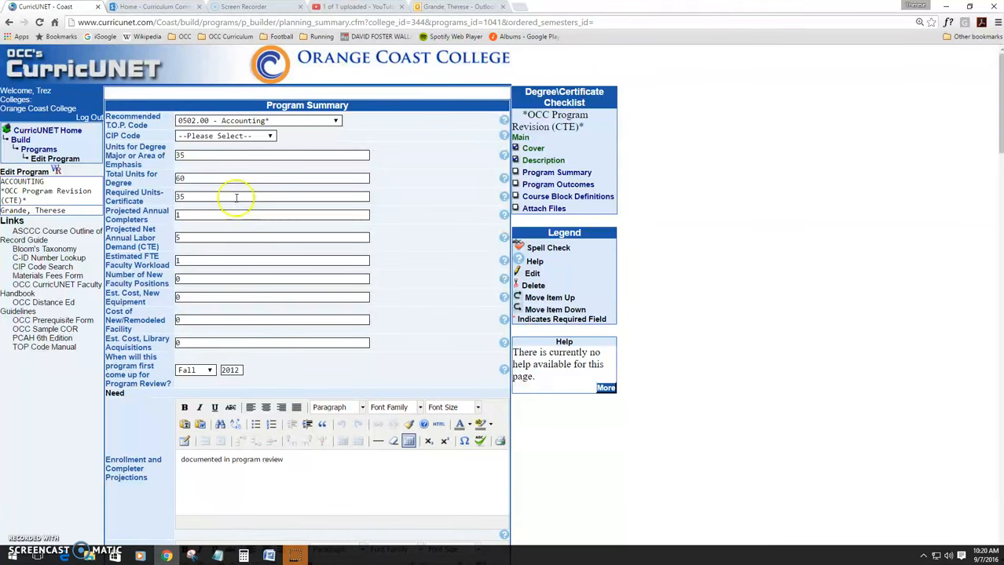
{"action": "left_click", "coordinate": [180, 155]}
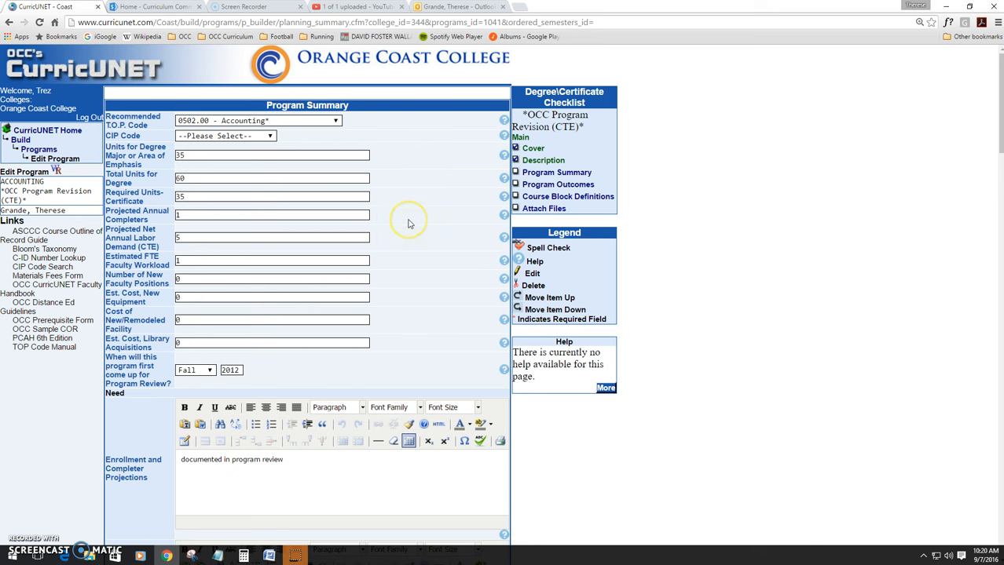
{"action": "scroll", "coordinate": [408, 223], "scroll_direction": "down", "scroll_amount": 1}
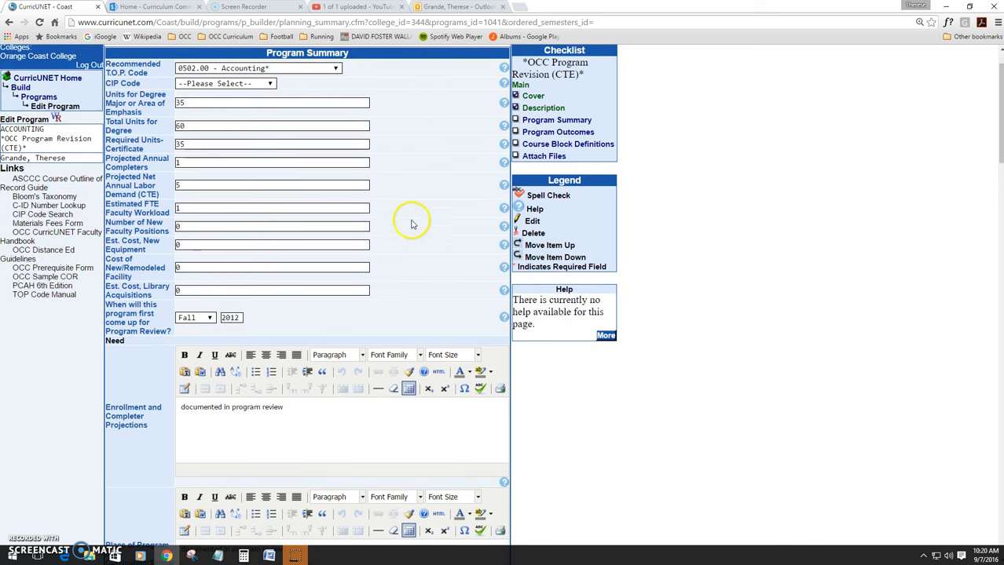
{"action": "scroll", "coordinate": [393, 172], "scroll_direction": "down", "scroll_amount": 2}
{"action": "scroll", "coordinate": [326, 286], "scroll_direction": "down", "scroll_amount": 8}
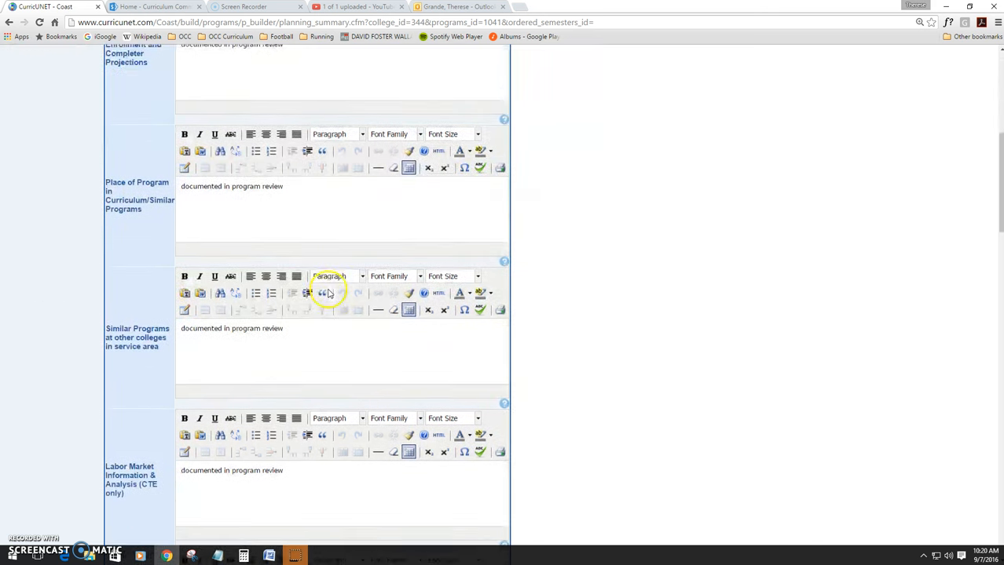
{"action": "scroll", "coordinate": [504, 300], "scroll_direction": "up", "scroll_amount": 15}
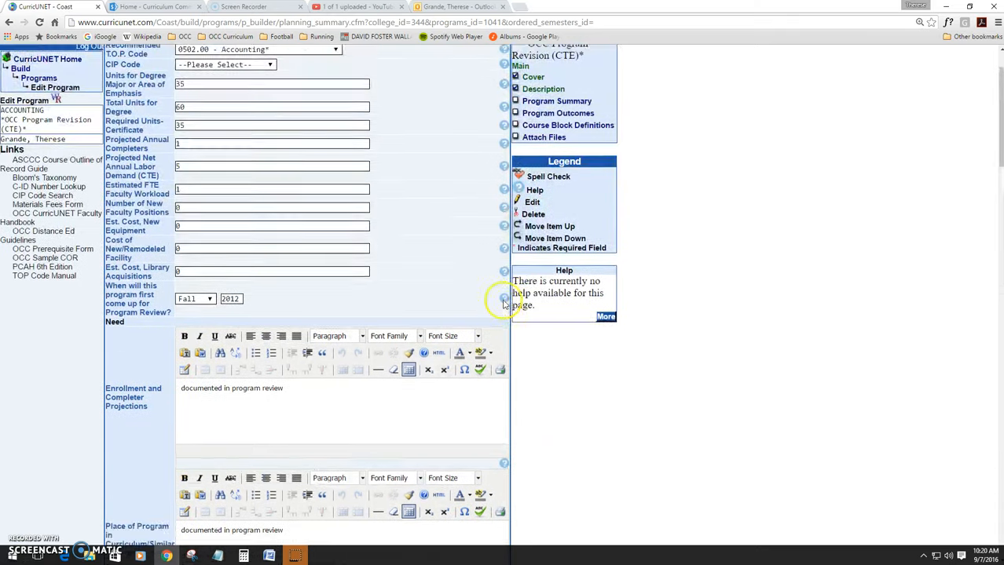
Step: Switch to the Curriculum Committee portal, find the handbook's Program Summary Page Details under program writing references, and return
{"action": "key", "text": "ctrl+Tab"}
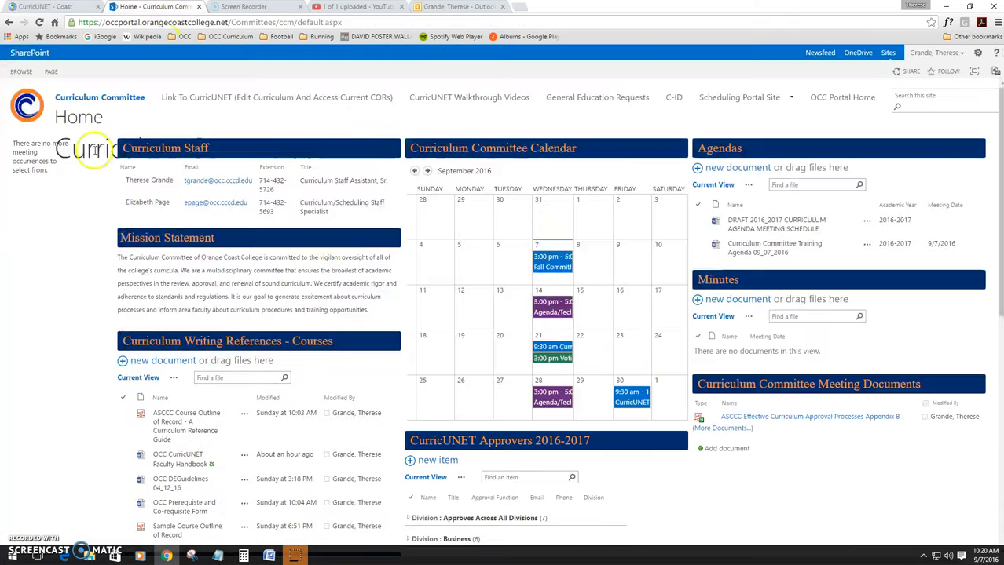
{"action": "scroll", "coordinate": [40, 283], "scroll_direction": "down", "scroll_amount": 3}
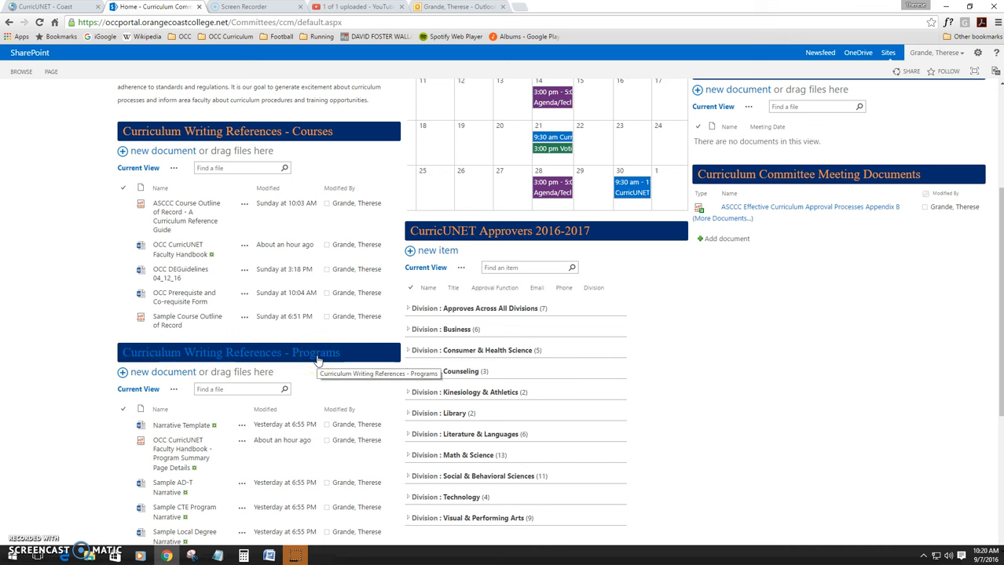
{"action": "scroll", "coordinate": [261, 418], "scroll_direction": "down", "scroll_amount": 1}
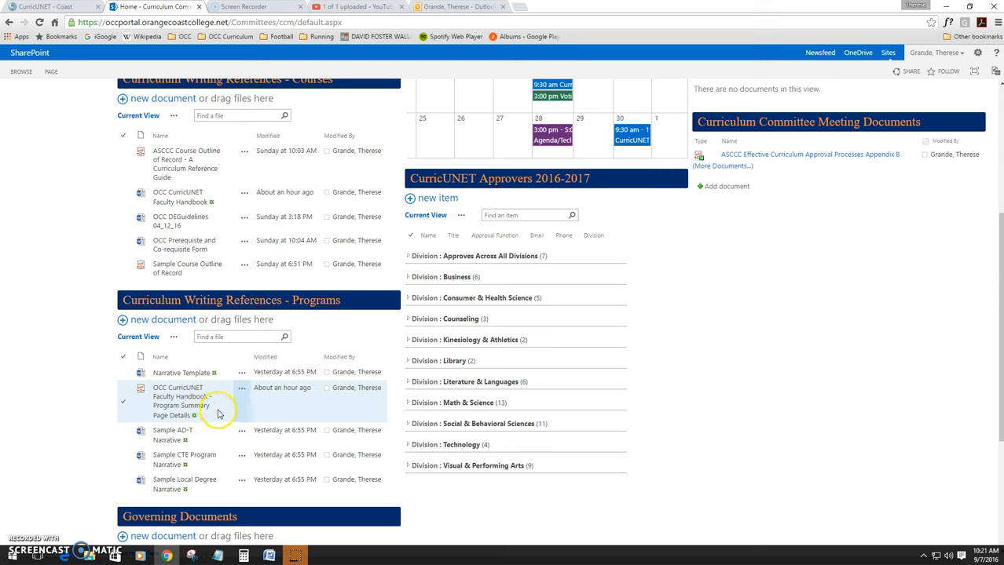
{"action": "left_click", "coordinate": [191, 408]}
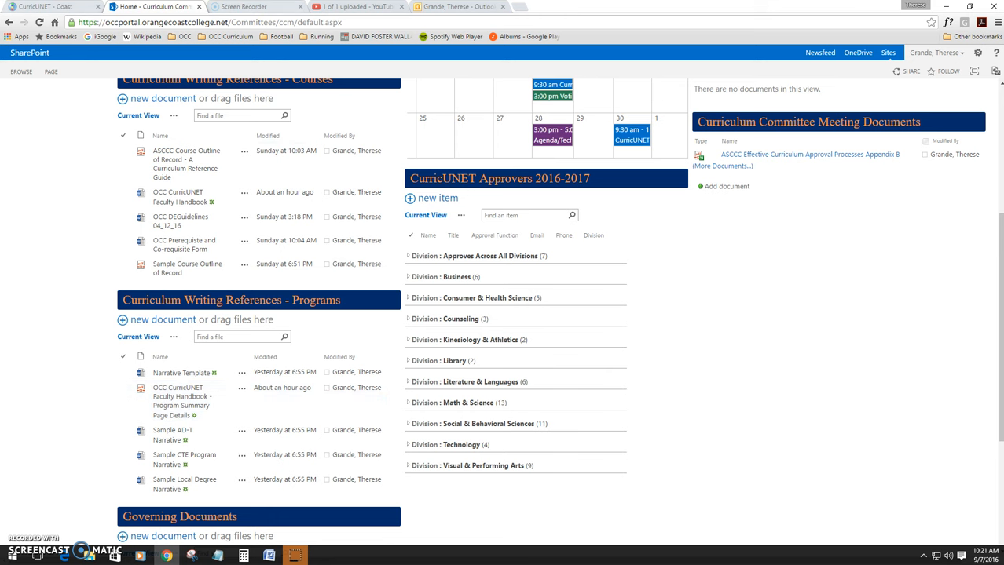
{"action": "left_click", "coordinate": [52, 7]}
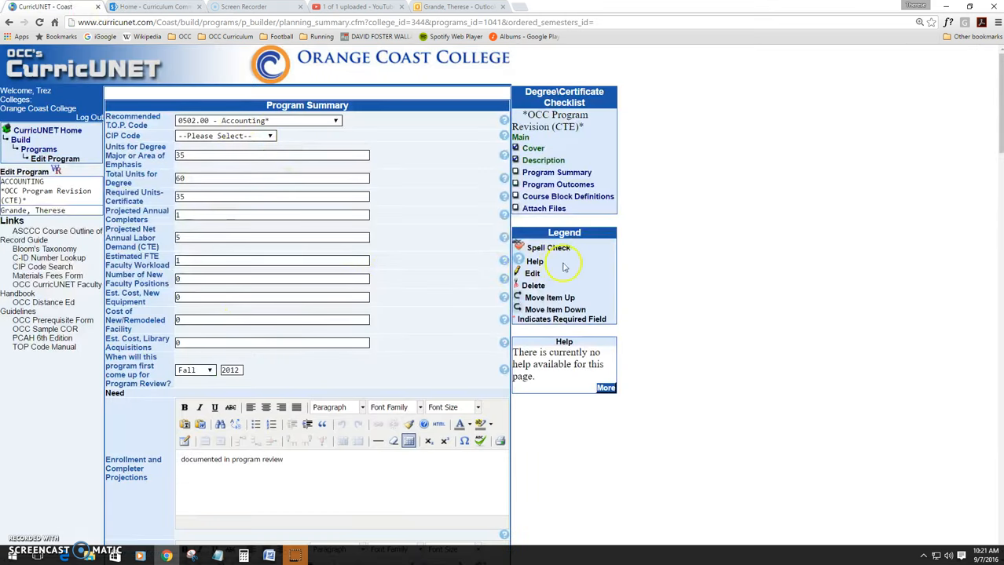
Step: Finish the Program Summary section
{"action": "scroll", "coordinate": [499, 281], "scroll_direction": "down", "scroll_amount": 14}
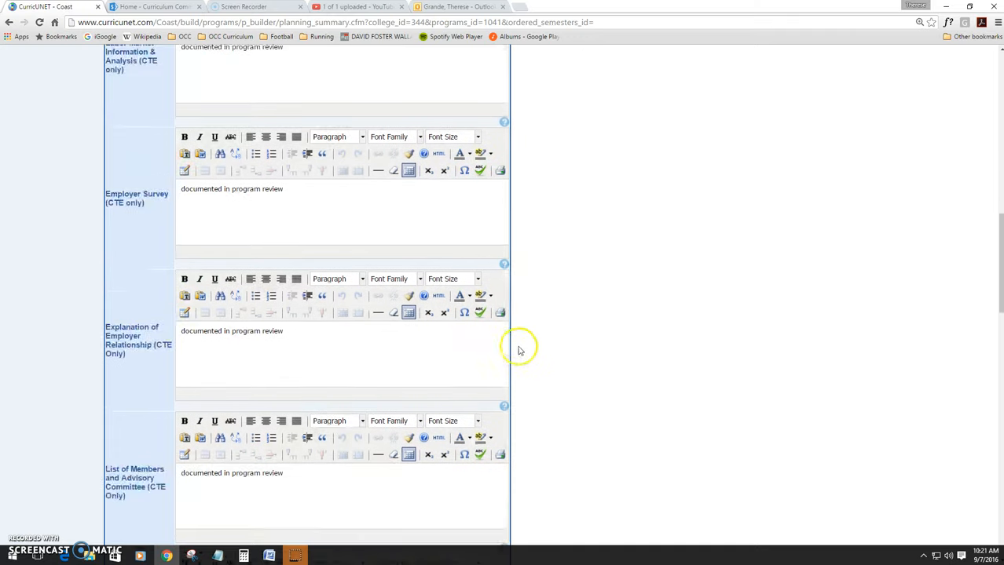
{"action": "scroll", "coordinate": [532, 363], "scroll_direction": "down", "scroll_amount": 12}
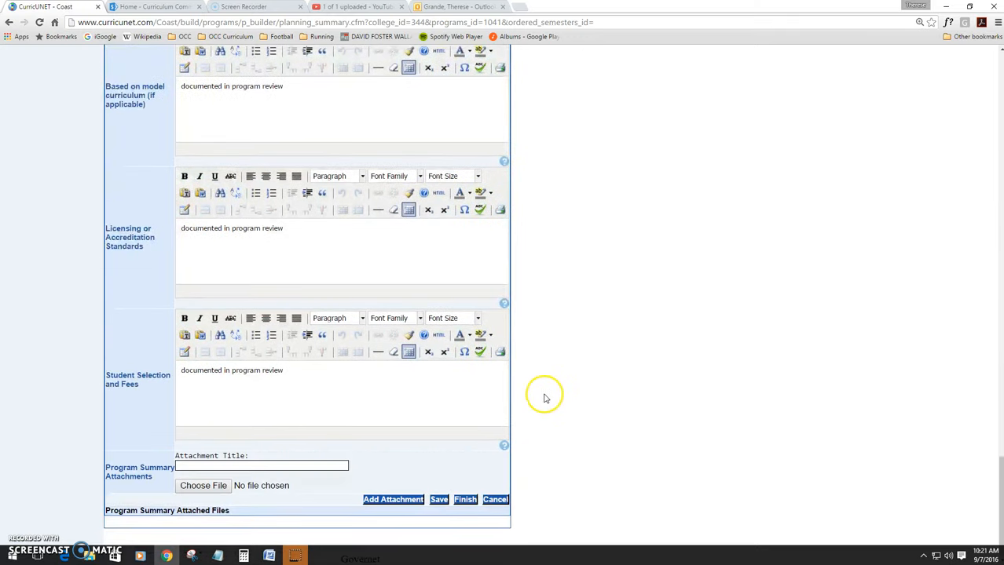
{"action": "left_click", "coordinate": [465, 500]}
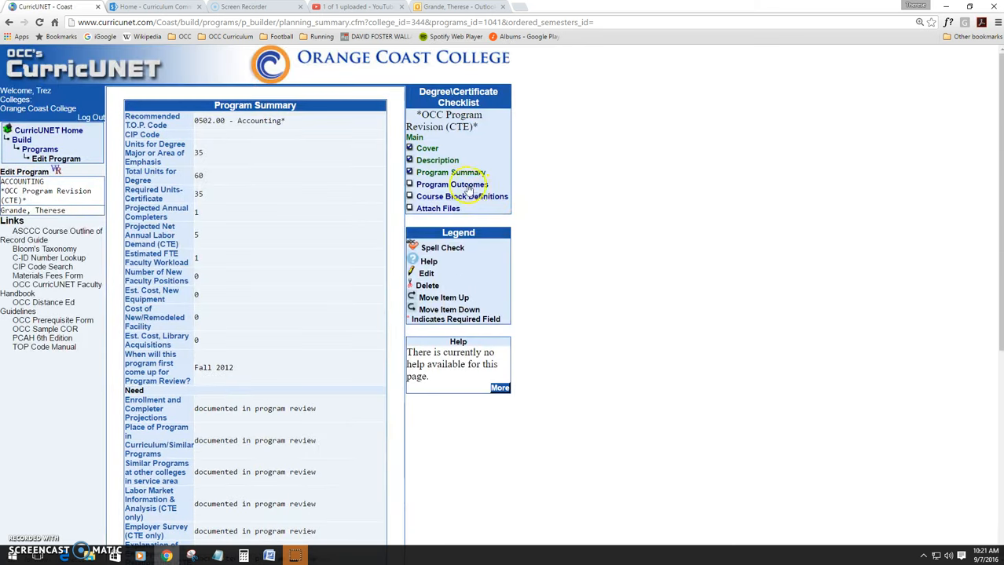
Step: Open the Program Outcomes section and finish it
{"action": "left_click", "coordinate": [465, 185]}
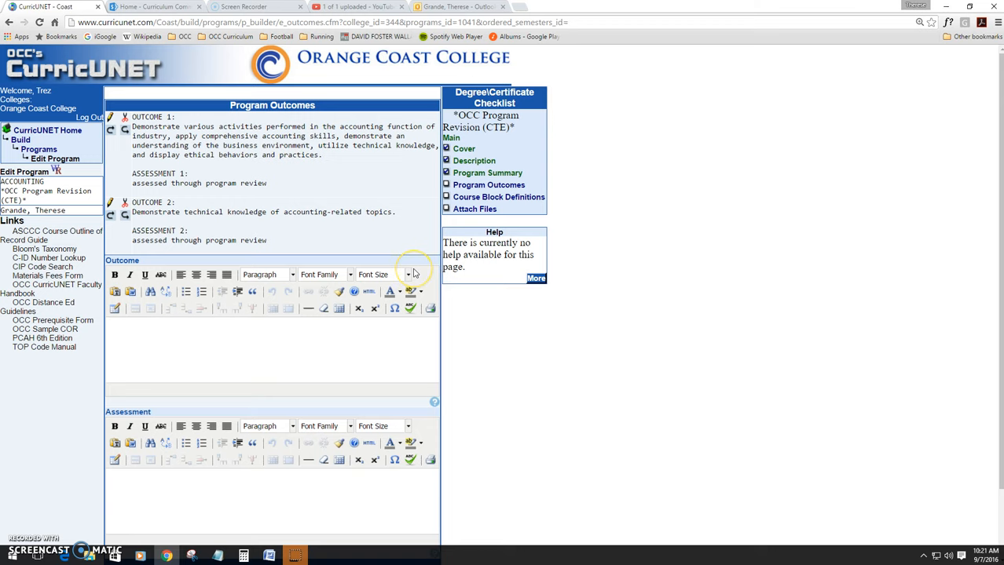
{"action": "scroll", "coordinate": [413, 273], "scroll_direction": "down", "scroll_amount": 1}
{"action": "left_click", "coordinate": [395, 509]}
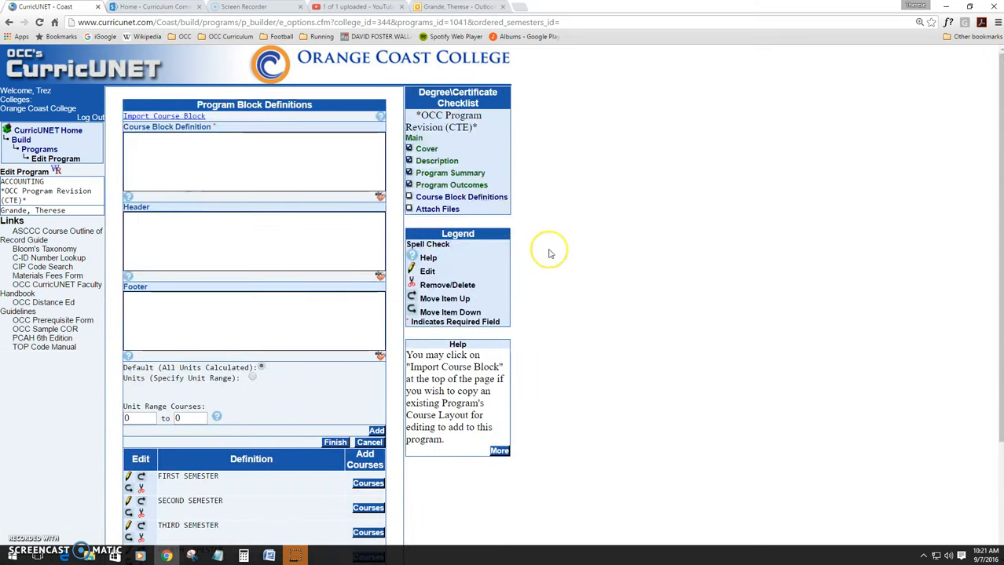
Step: Rename the first course block definition to FALL SEMESTER and update it
{"action": "scroll", "coordinate": [550, 254], "scroll_direction": "down", "scroll_amount": 2}
{"action": "scroll", "coordinate": [550, 252], "scroll_direction": "up", "scroll_amount": 1}
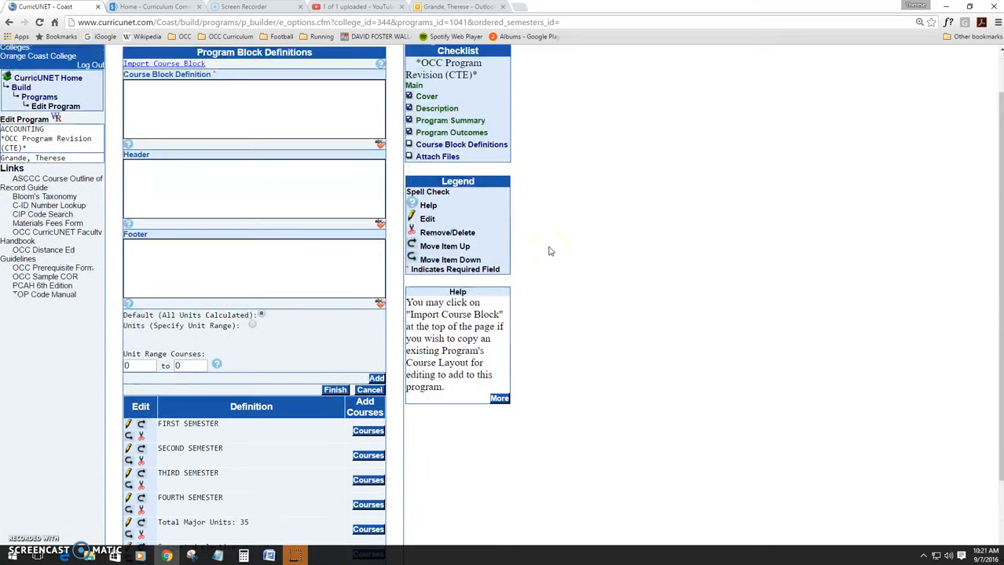
{"action": "scroll", "coordinate": [550, 252], "scroll_direction": "down", "scroll_amount": 1}
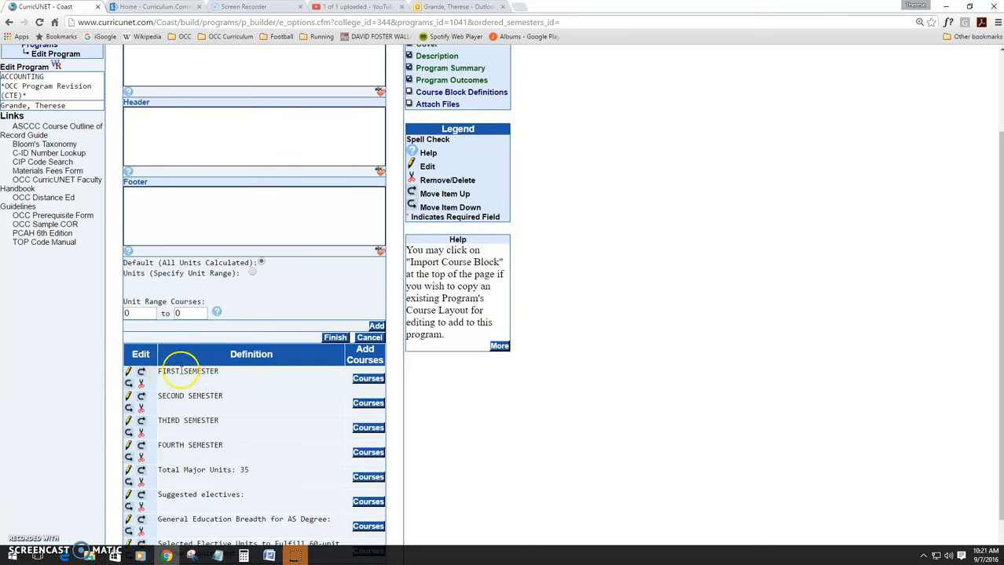
{"action": "left_click", "coordinate": [131, 374]}
{"action": "left_click", "coordinate": [130, 140]}
{"action": "type", "text": "FALL SEMESTER"}
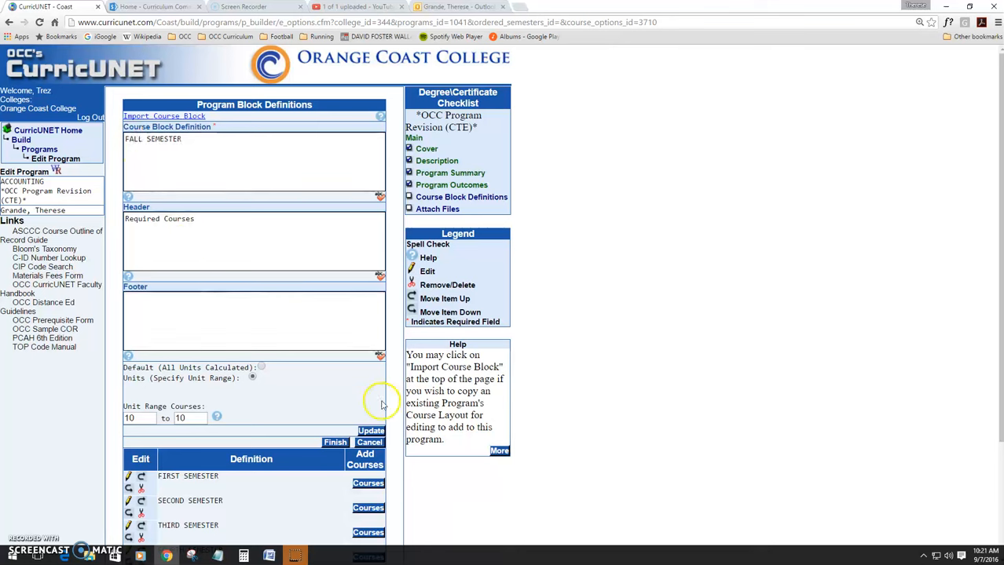
{"action": "left_click", "coordinate": [371, 431]}
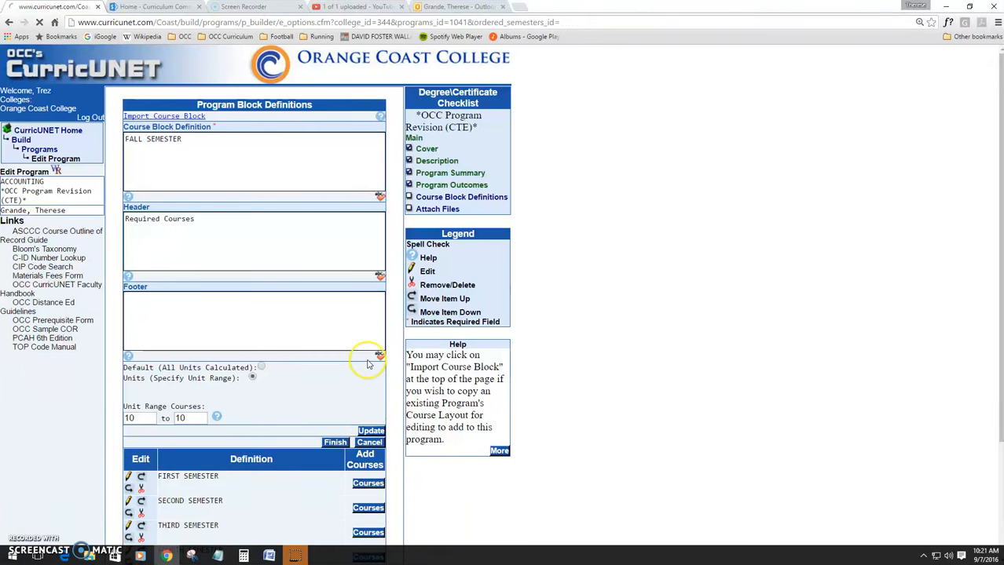
Step: Open the Fall Semester course list and change the condition on ACCT A101 to or
{"action": "scroll", "coordinate": [352, 359], "scroll_direction": "down", "scroll_amount": 2}
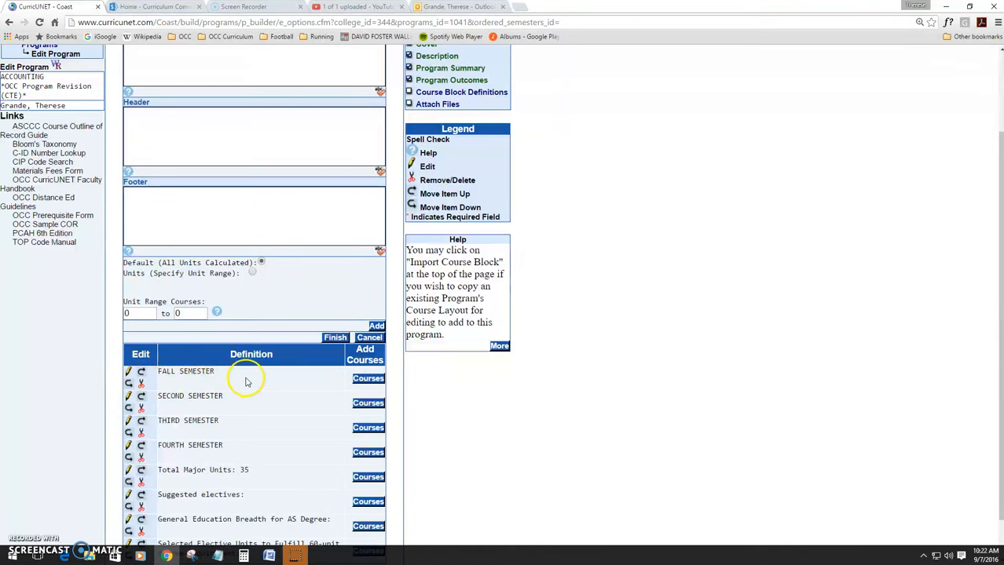
{"action": "left_click", "coordinate": [366, 380]}
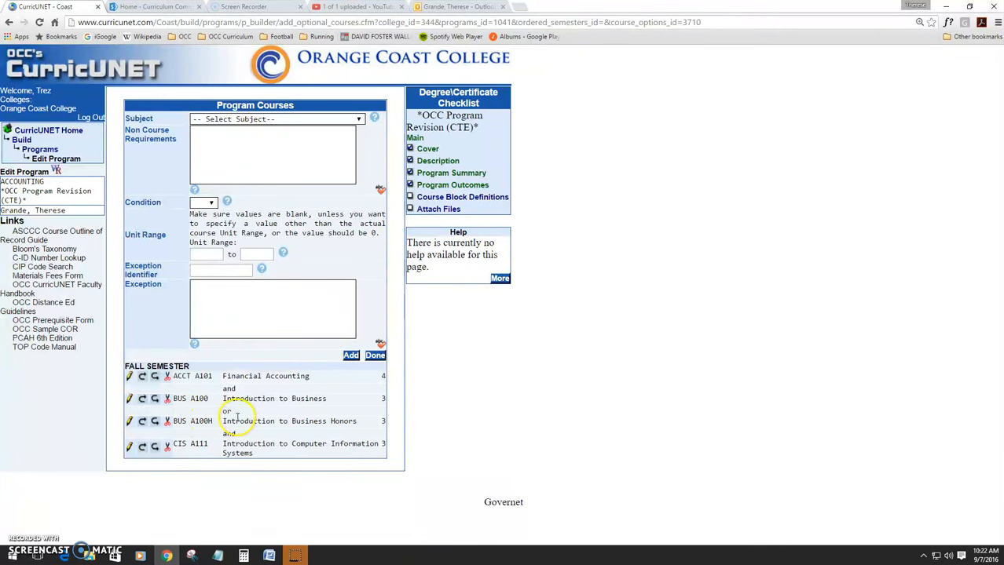
{"action": "left_click", "coordinate": [130, 377]}
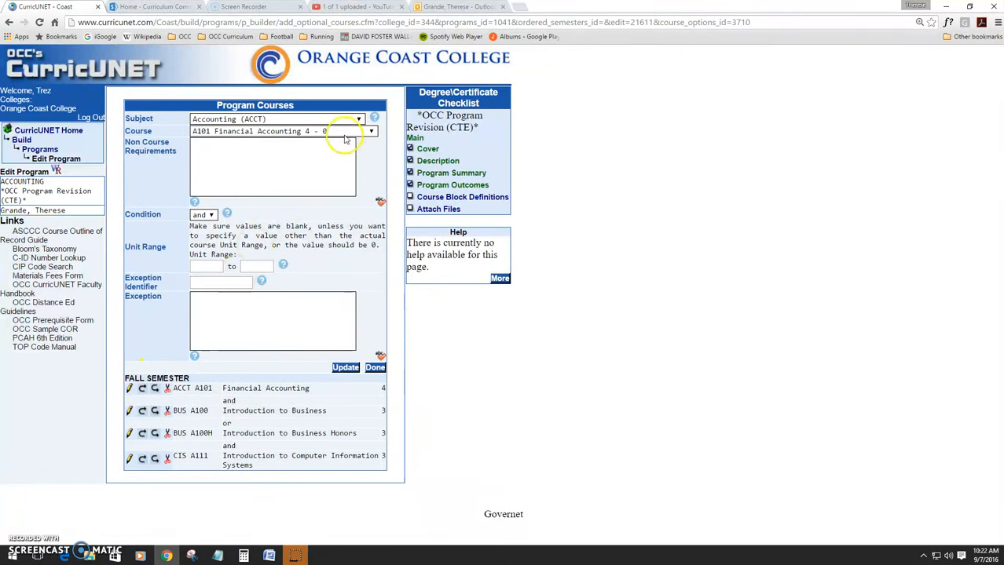
{"action": "left_click", "coordinate": [209, 216]}
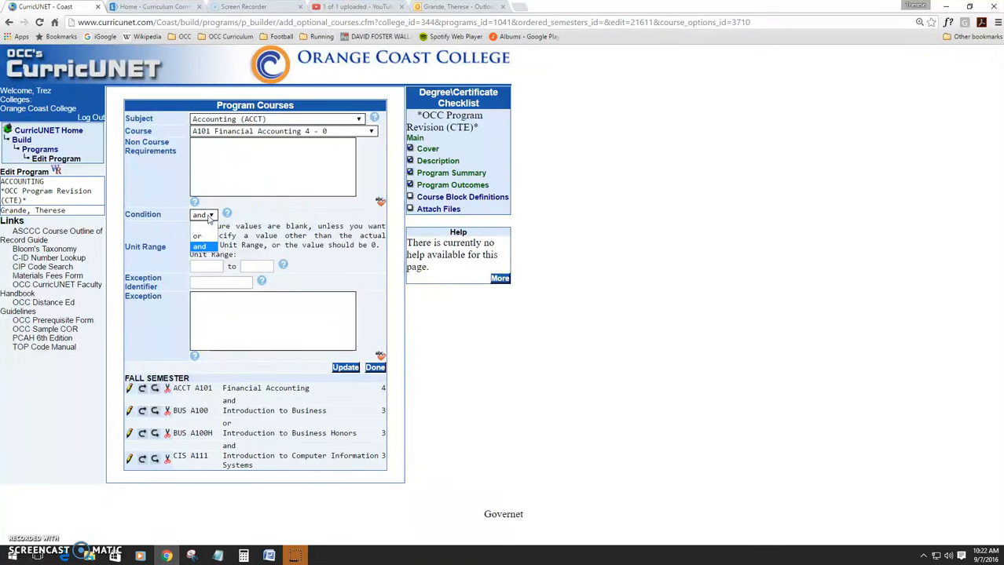
{"action": "left_click", "coordinate": [208, 216]}
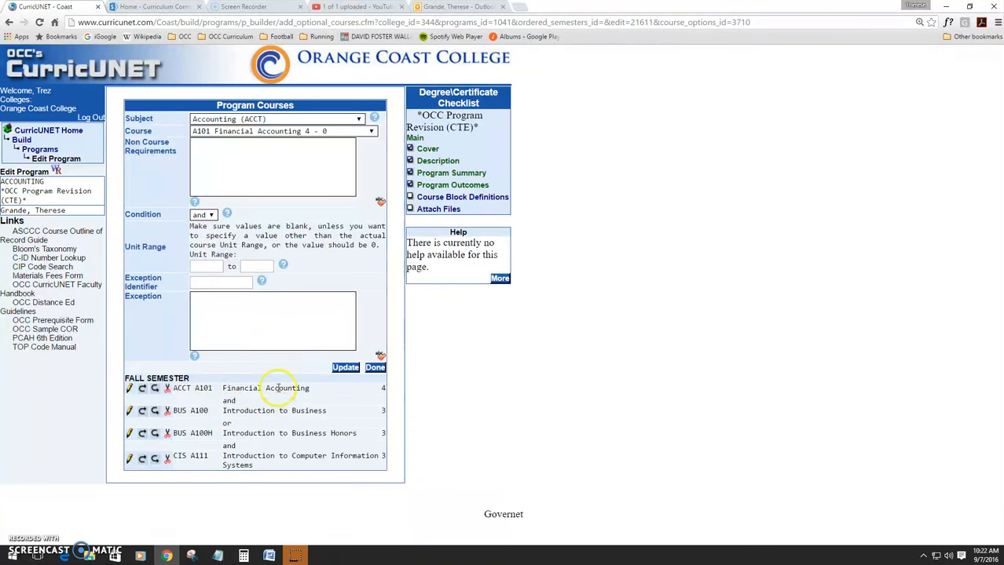
{"action": "left_click", "coordinate": [209, 216]}
{"action": "left_click", "coordinate": [201, 226]}
{"action": "left_click", "coordinate": [346, 368]}
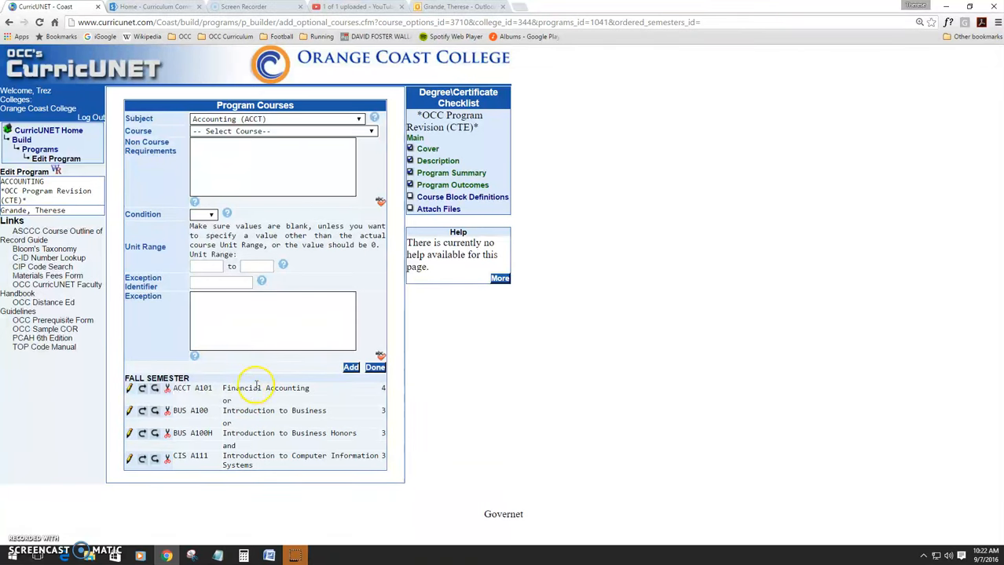
Step: Delete ACCT A101 Financial Accounting from the Fall Semester courses
{"action": "left_click", "coordinate": [166, 390]}
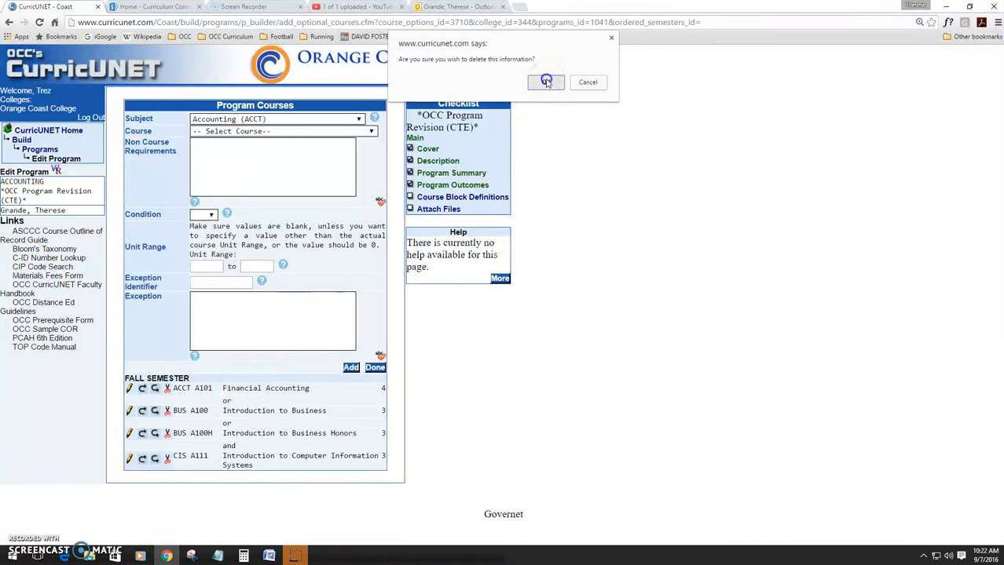
{"action": "left_click", "coordinate": [546, 82]}
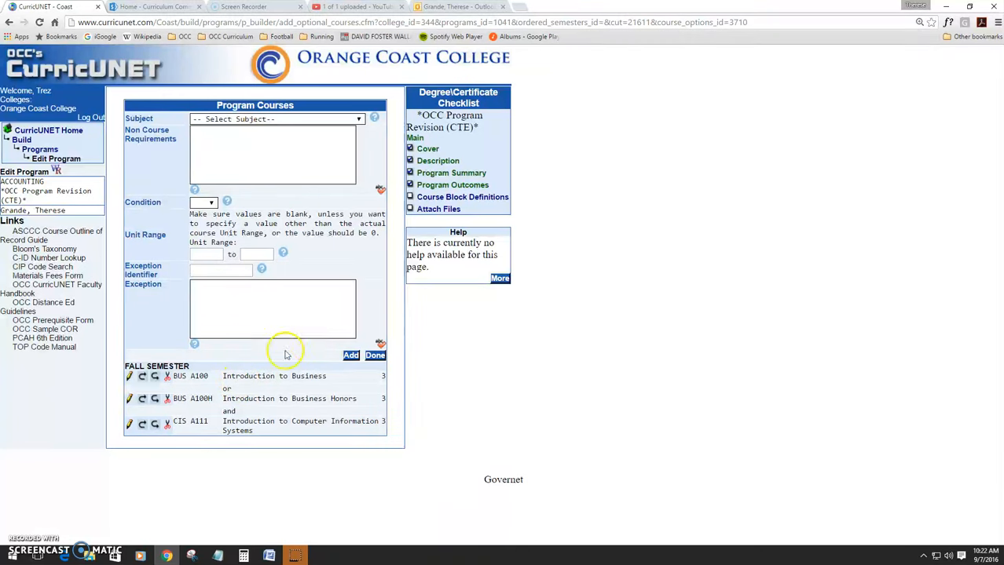
Step: Add Accounting (ACCT) course A112 Accounting with QuickBooks to the Fall Semester courses
{"action": "left_click", "coordinate": [312, 119]}
{"action": "left_click", "coordinate": [302, 140]}
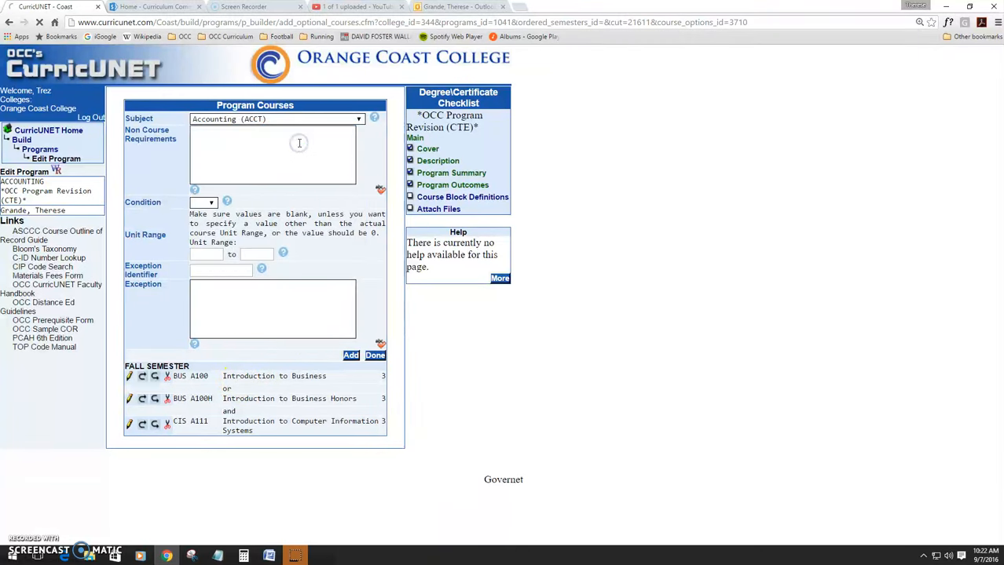
{"action": "left_click", "coordinate": [304, 131]}
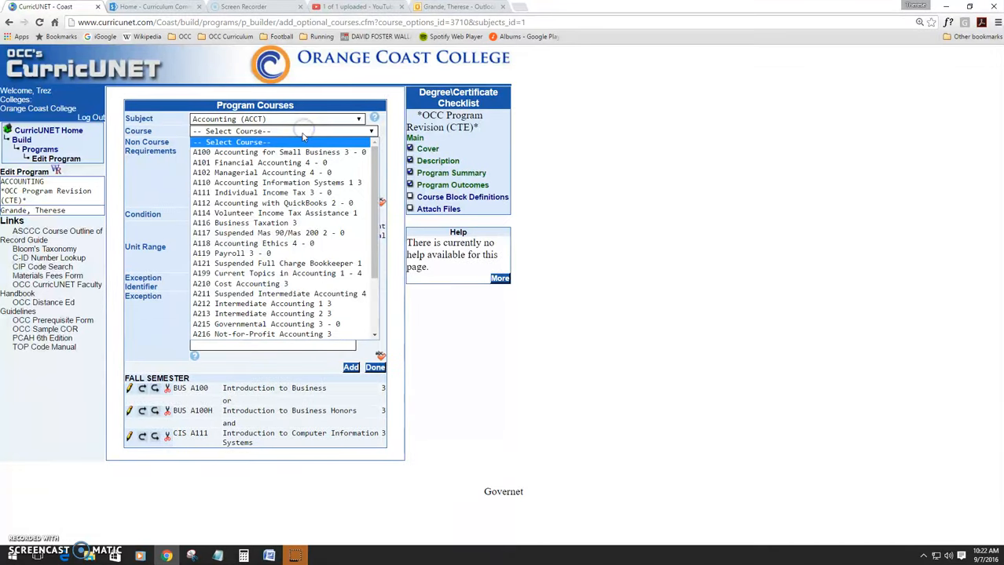
{"action": "left_click", "coordinate": [267, 203]}
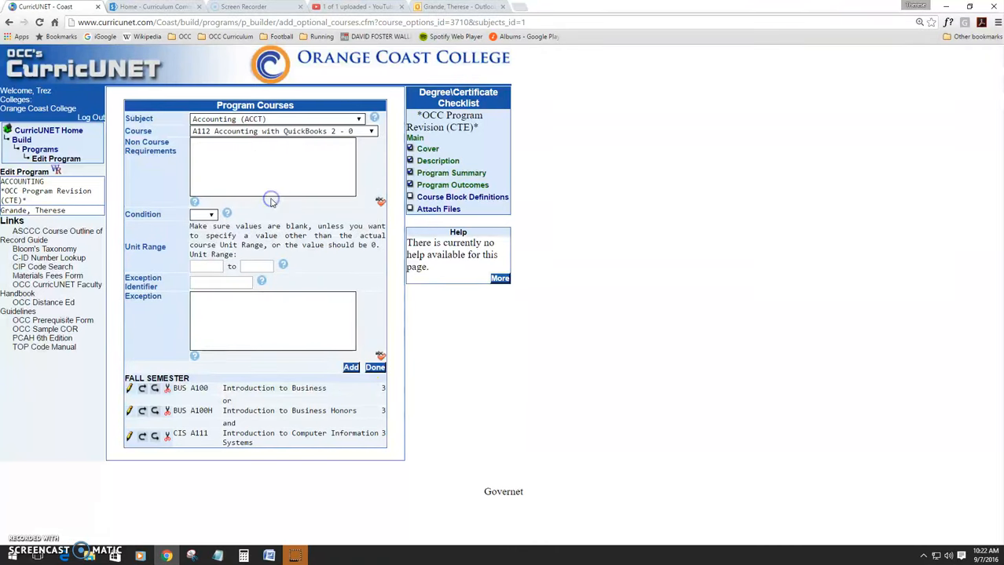
{"action": "left_click", "coordinate": [352, 373]}
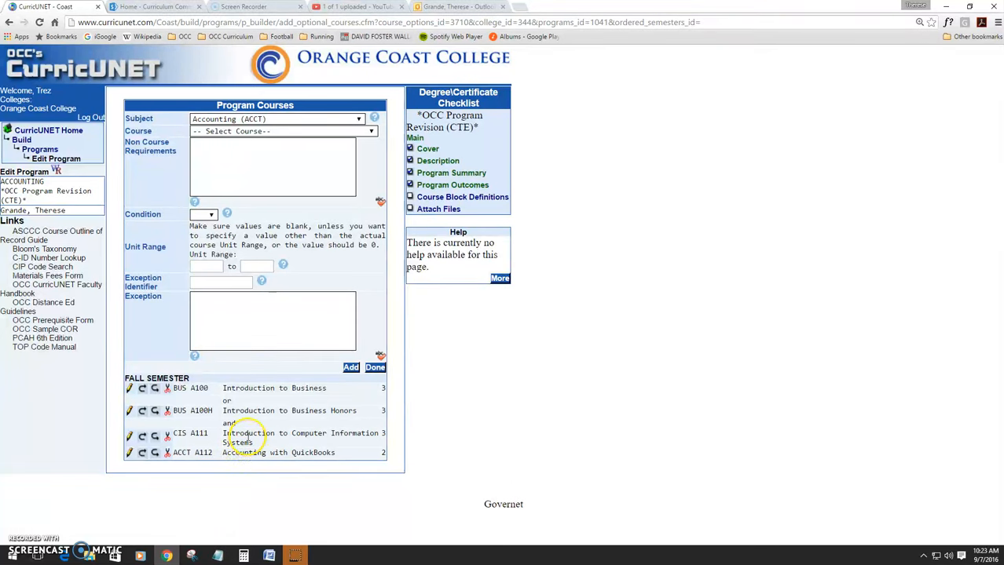
Step: Move ACCT A112 above CIS A111, close the course list, and finish the Course Block Definitions section
{"action": "left_click", "coordinate": [142, 453]}
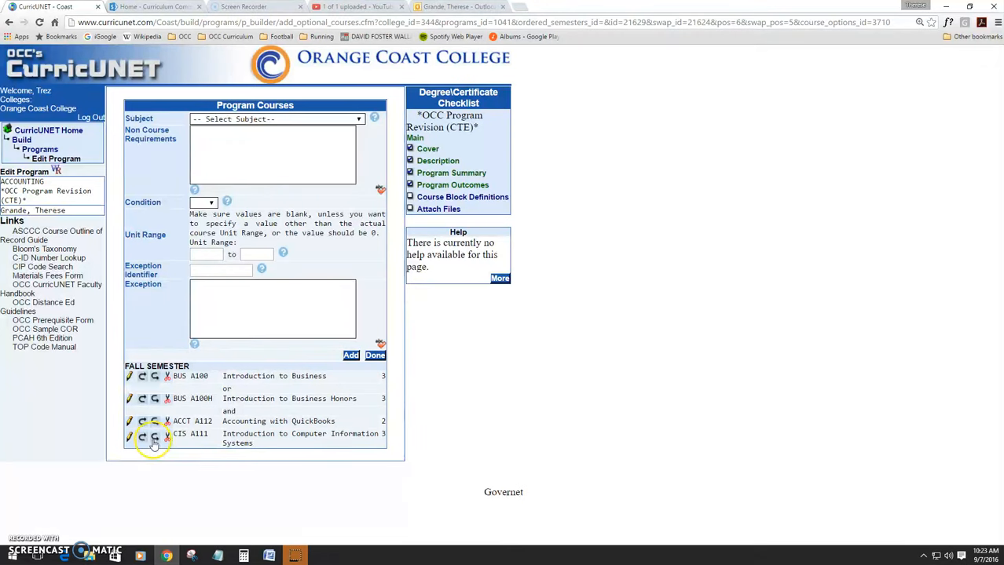
{"action": "left_click", "coordinate": [155, 435]}
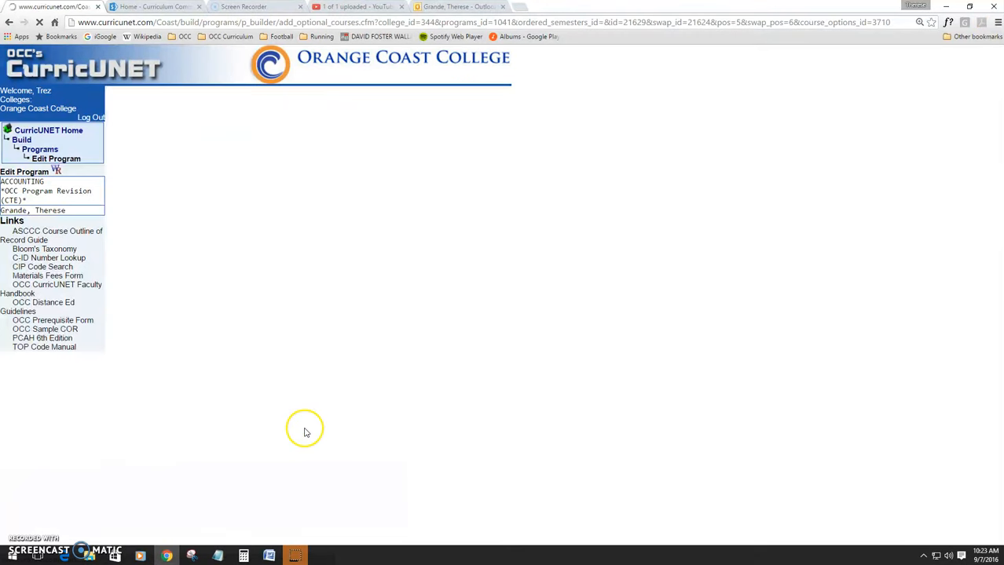
{"action": "left_click", "coordinate": [375, 356]}
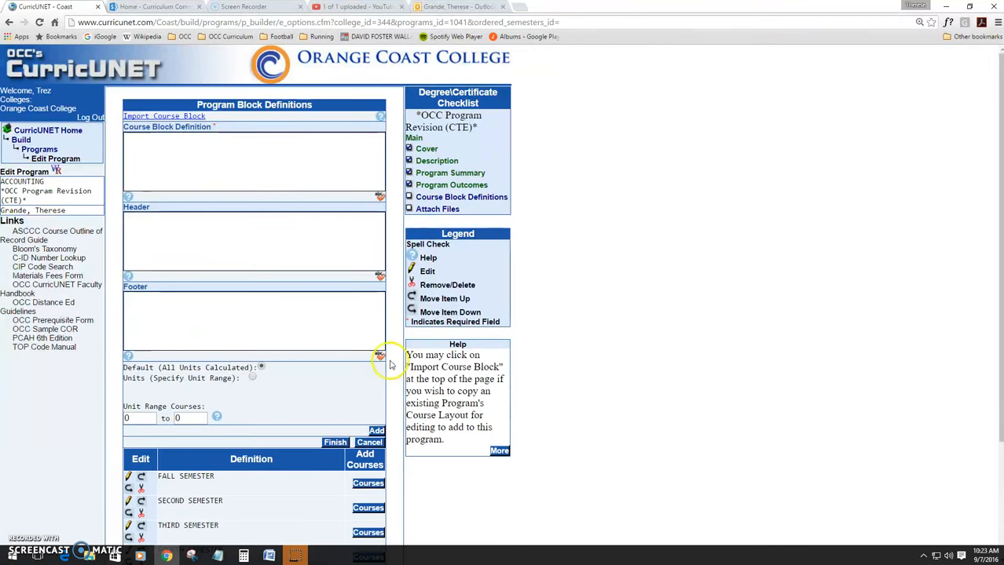
{"action": "scroll", "coordinate": [312, 437], "scroll_direction": "down", "scroll_amount": 2}
{"action": "left_click", "coordinate": [334, 289]}
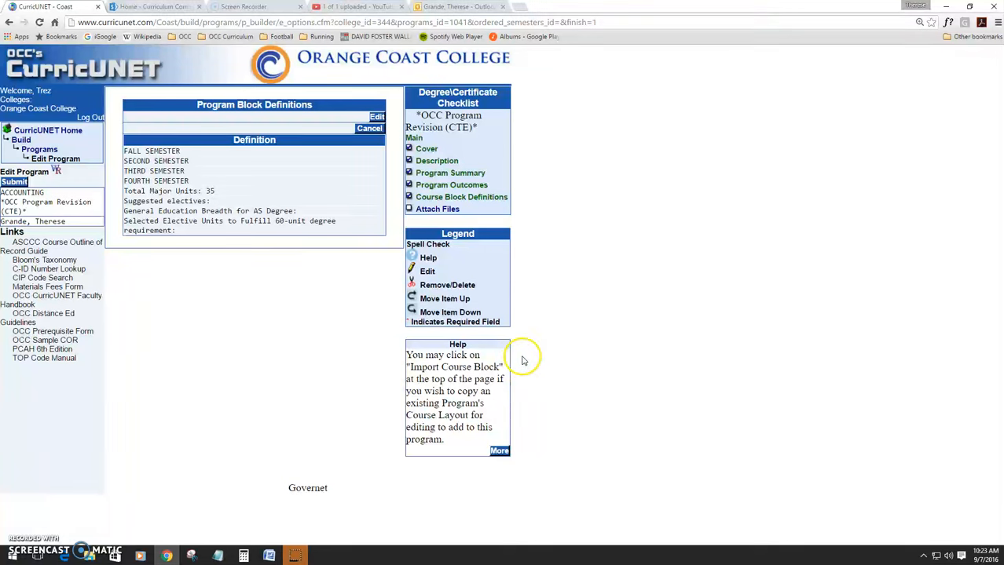
Step: Open the Attach Files section and finish it without uploading a file
{"action": "left_click", "coordinate": [434, 210]}
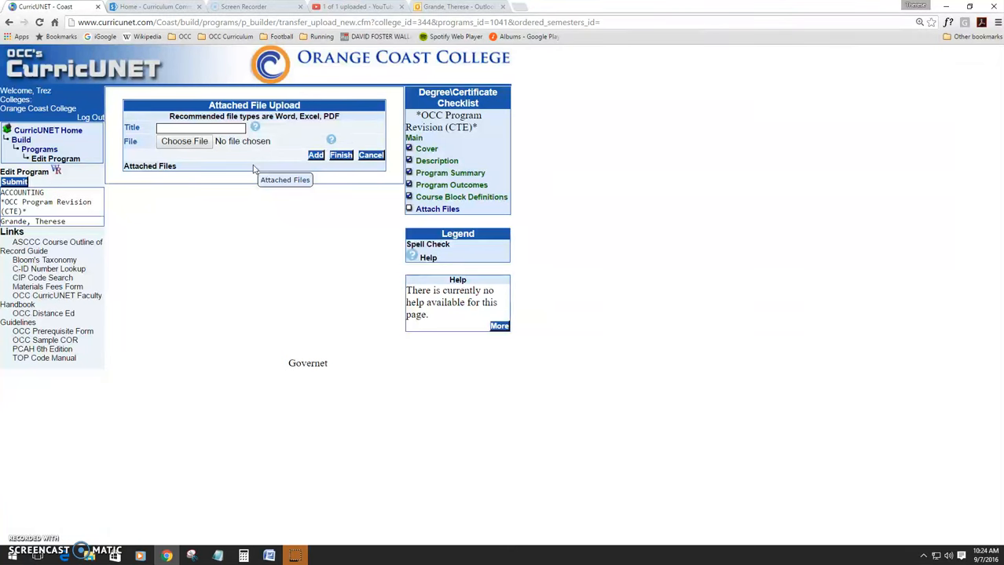
{"action": "left_click", "coordinate": [342, 155]}
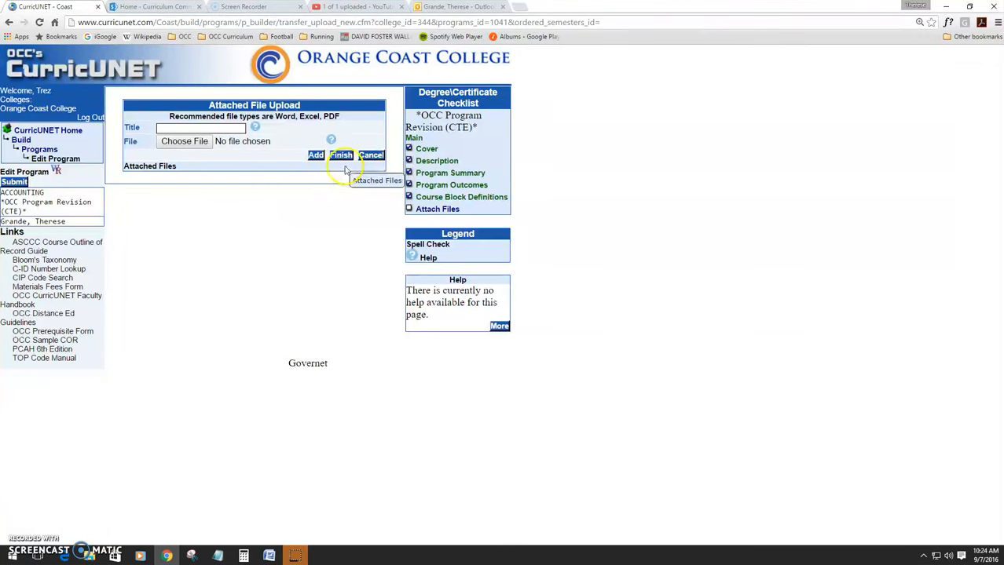